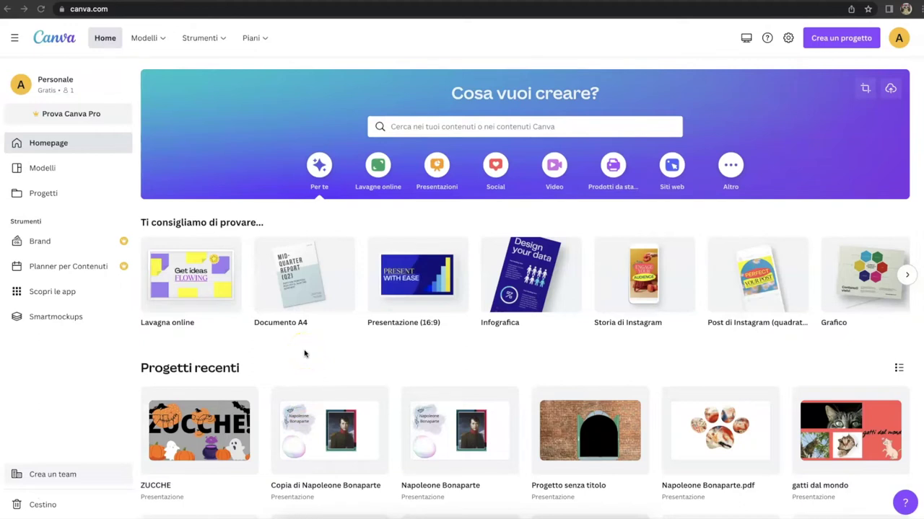
Bring up the 'Crea un progetto' new-design menu from the Canva home page
left_click(307, 347)
left_click(841, 42)
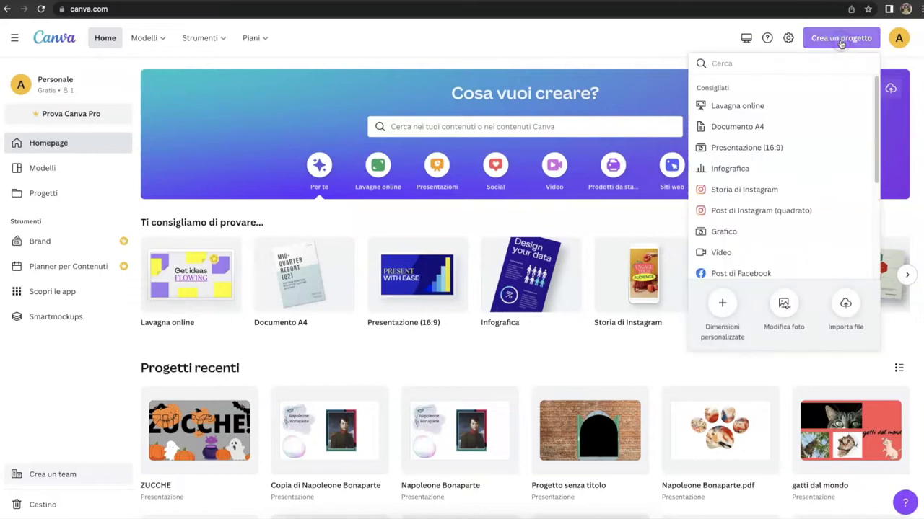
Create a blank design with custom dimensions of 1600 × 600 px
left_click(723, 307)
left_click(737, 107)
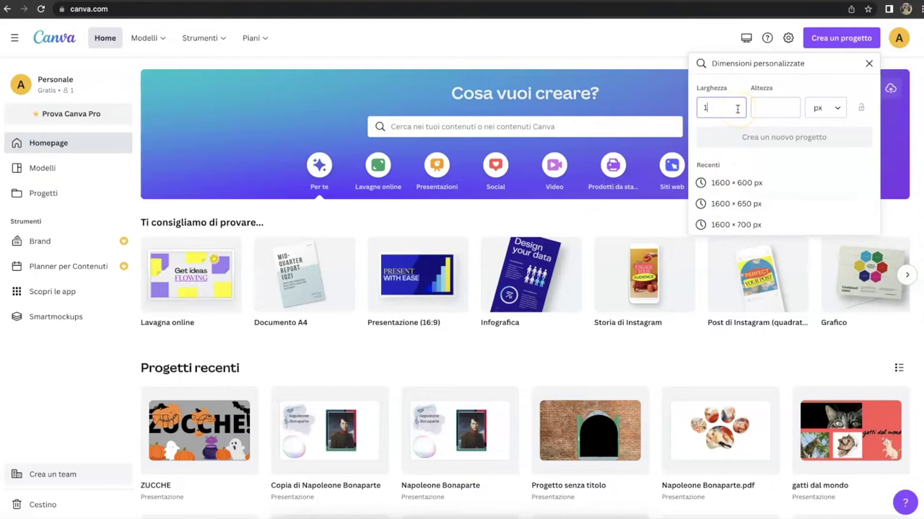
left_click(783, 108)
type("600")
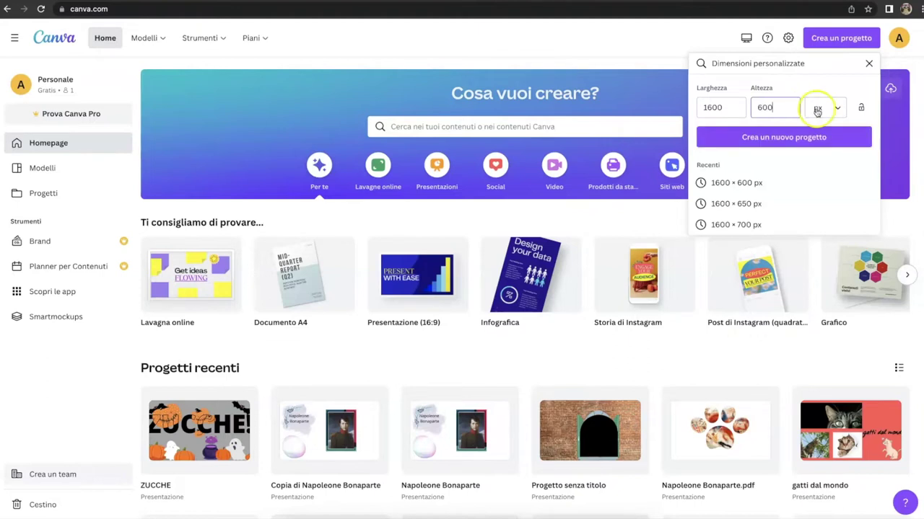
left_click(816, 138)
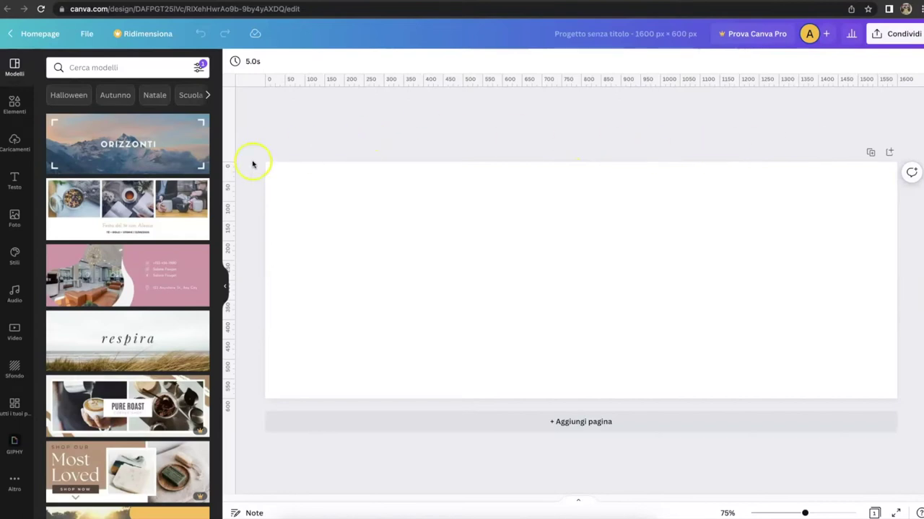
Collapse the Modelli template panel and show the Testo options in the sidebar
left_click(224, 286)
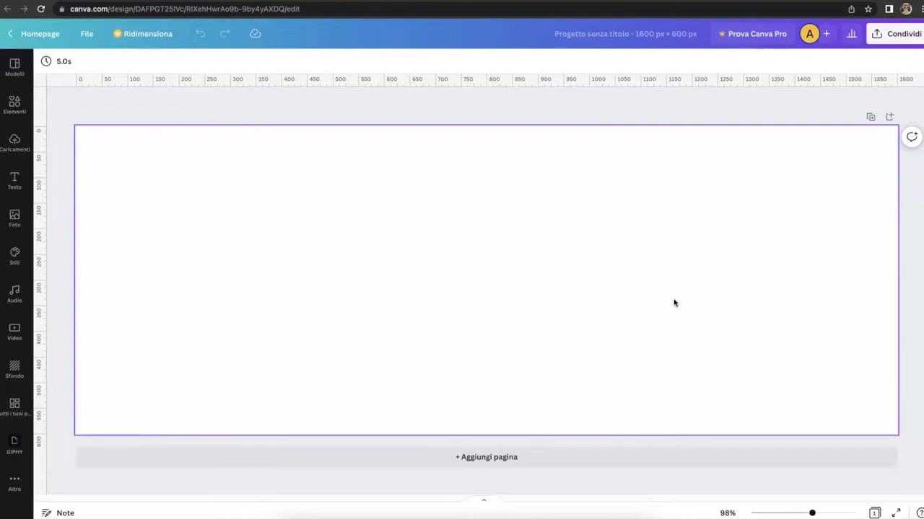
left_click(15, 184)
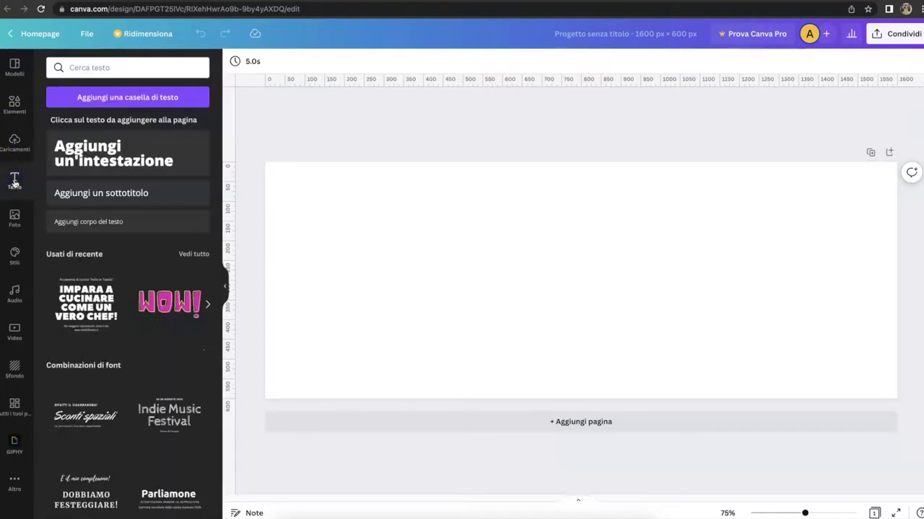
Add an enlarged 'Luigino Rossi' heading in Bukhari Script at upper left, plus a subtitle box
left_click(112, 154)
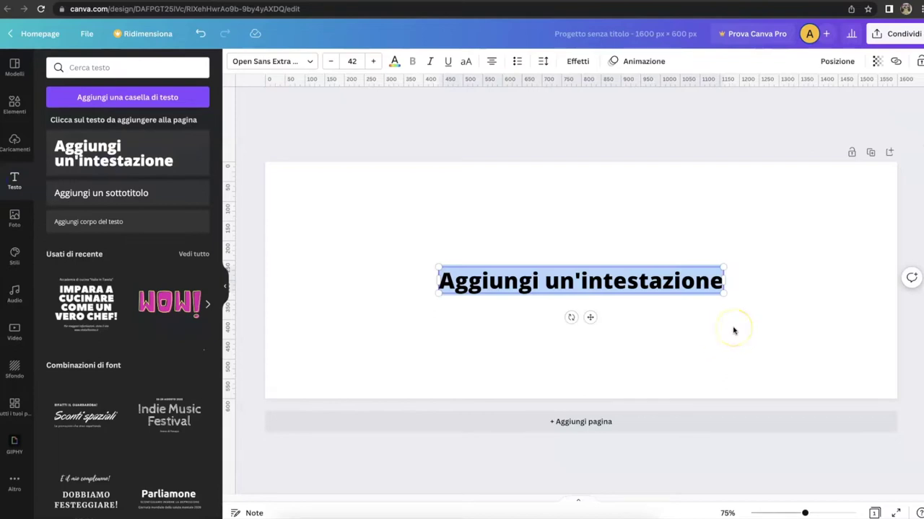
type("Luigino Rossi")
left_click(592, 317)
left_click_drag(592, 318, 392, 247)
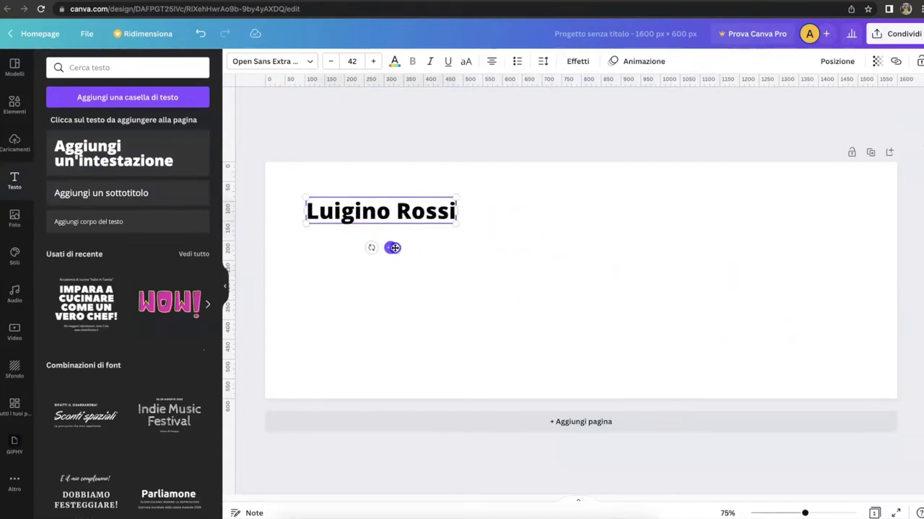
left_click(312, 63)
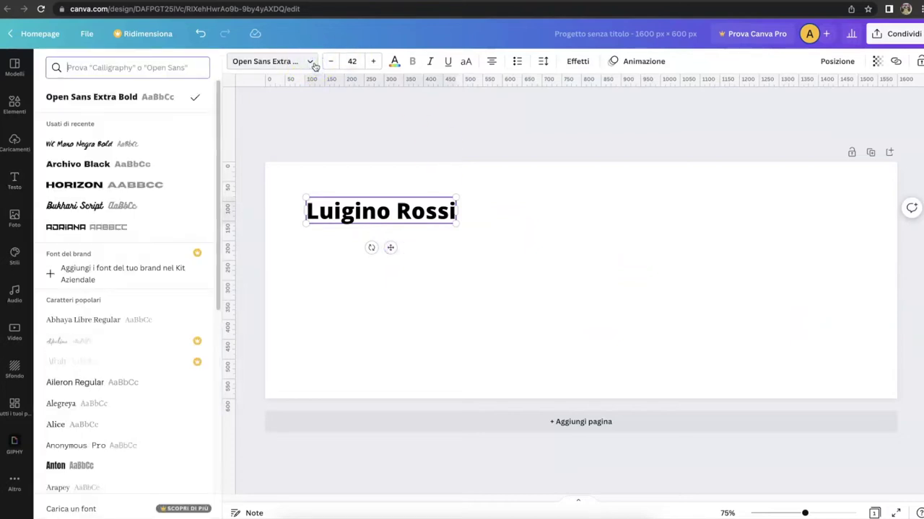
left_click(76, 206)
left_click_drag(453, 224, 501, 251)
left_click(14, 181)
left_click(65, 193)
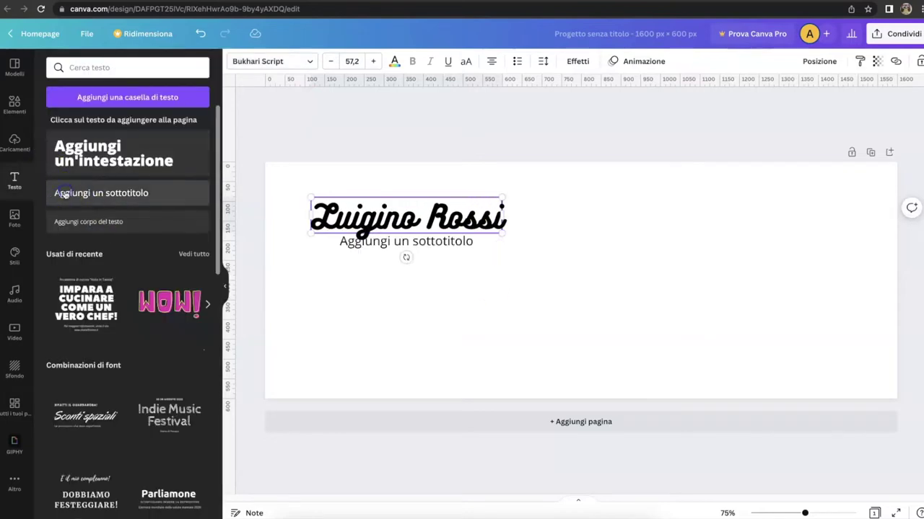
Change the subtitle to '2A' in Bukhari Script at size 34, centred under the heading
left_click(409, 245)
left_click(425, 245)
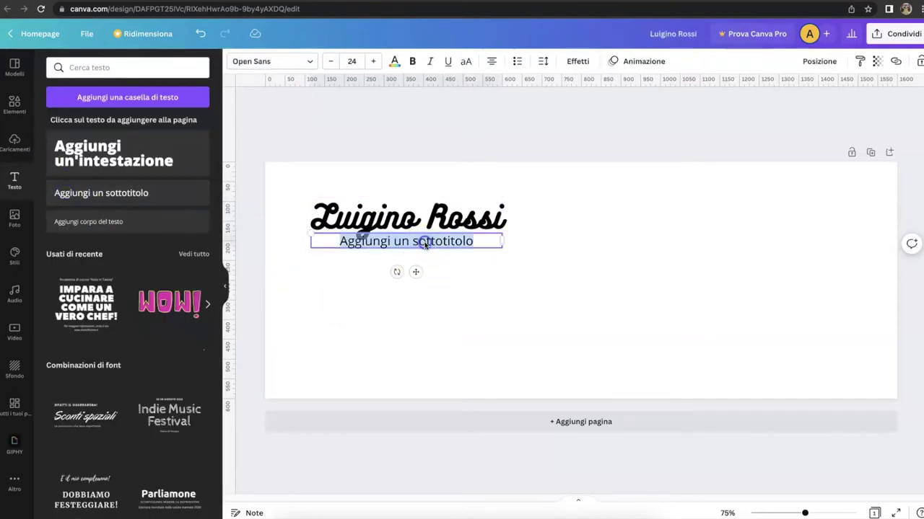
type("2A")
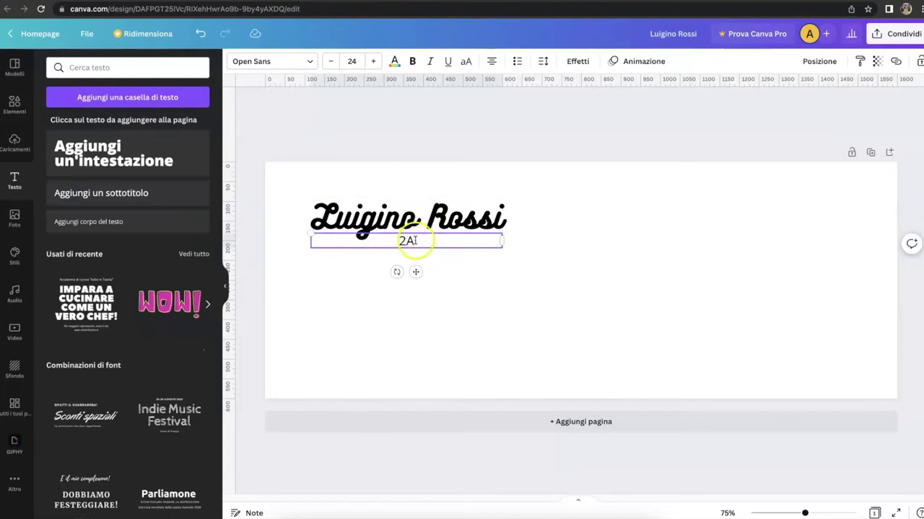
left_click_drag(419, 241, 377, 240)
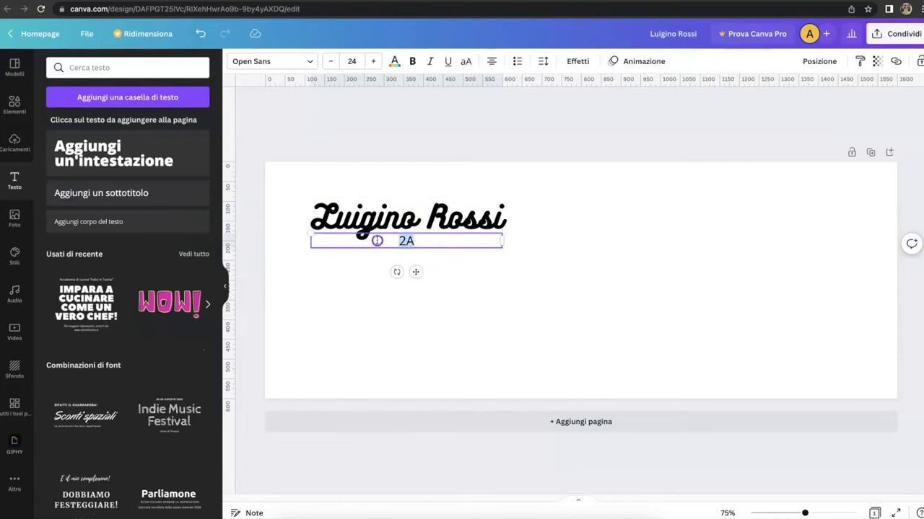
left_click(309, 62)
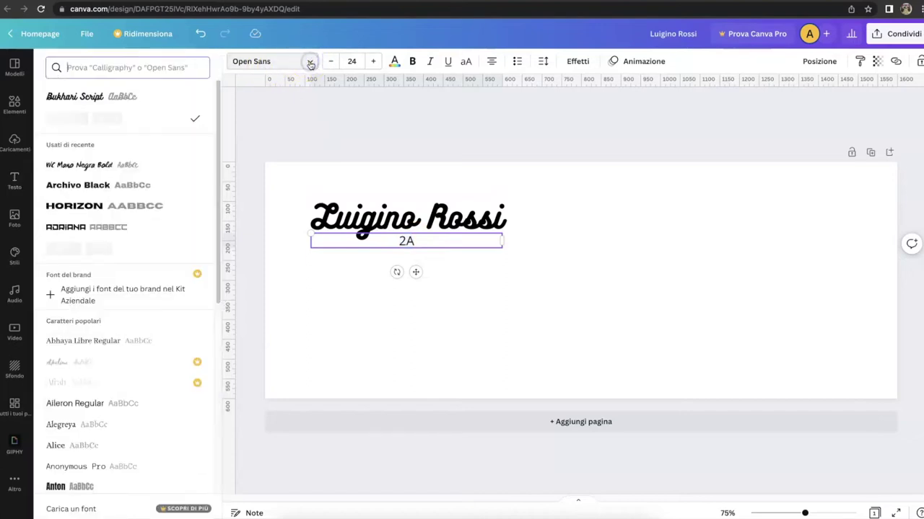
left_click(62, 98)
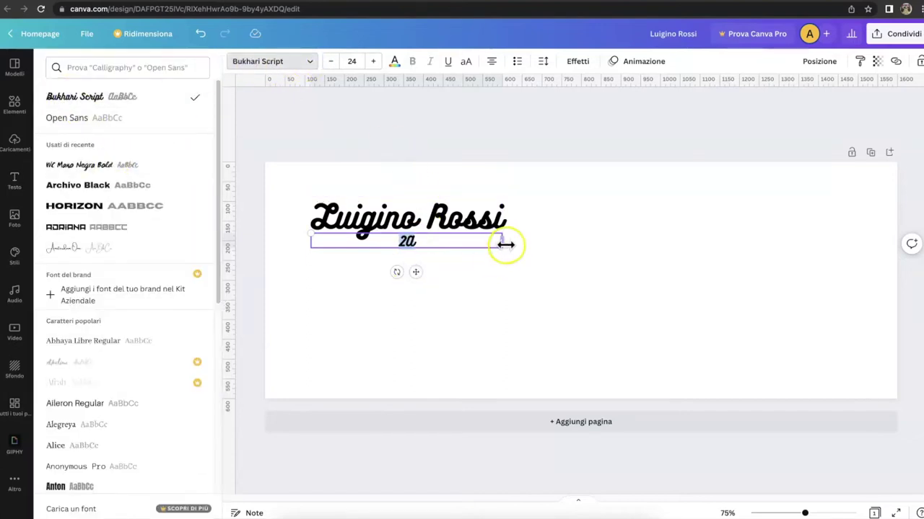
left_click_drag(414, 272, 415, 289)
left_click_drag(503, 258, 366, 267)
left_click(373, 61)
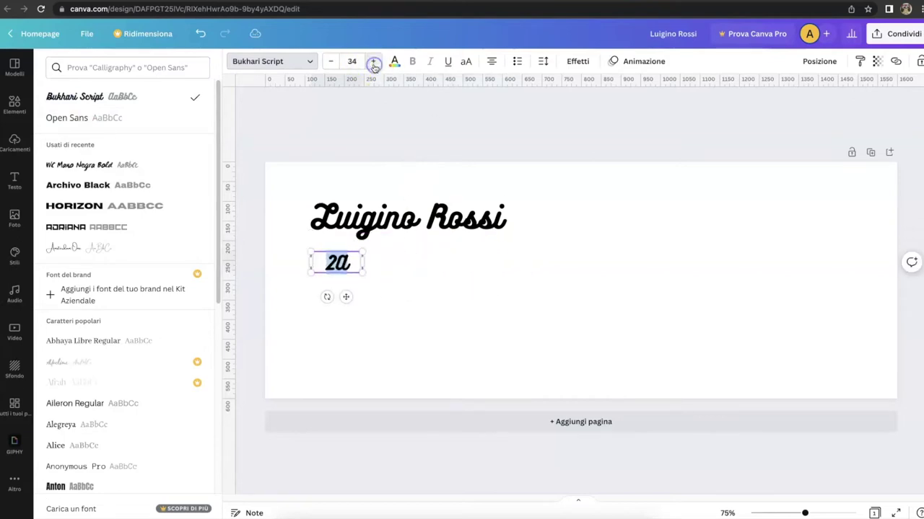
left_click_drag(346, 296, 452, 295)
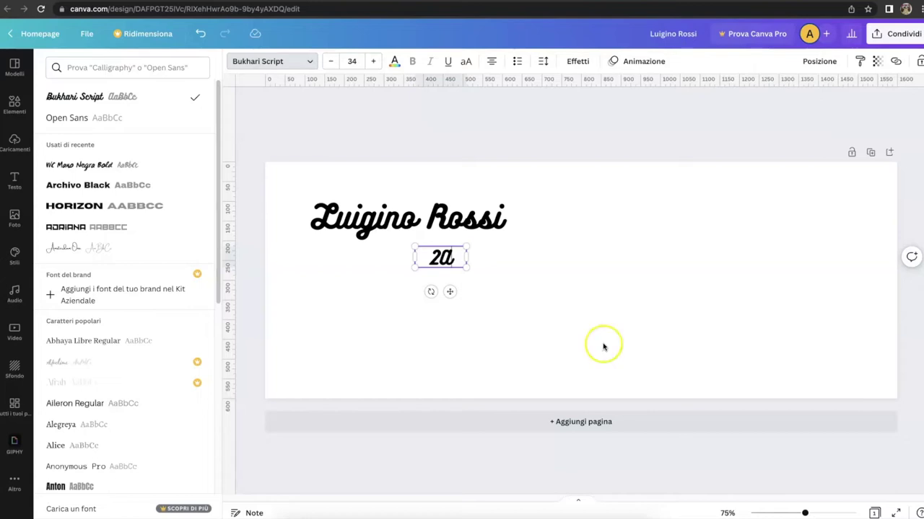
Add the globe and the ruler-and-protractor clipart below the 2A subtitle
left_click(14, 104)
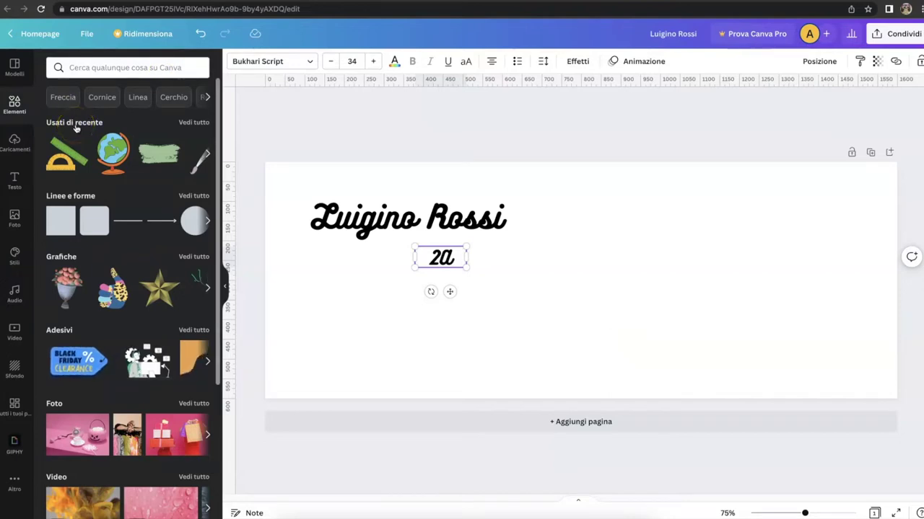
left_click(113, 153)
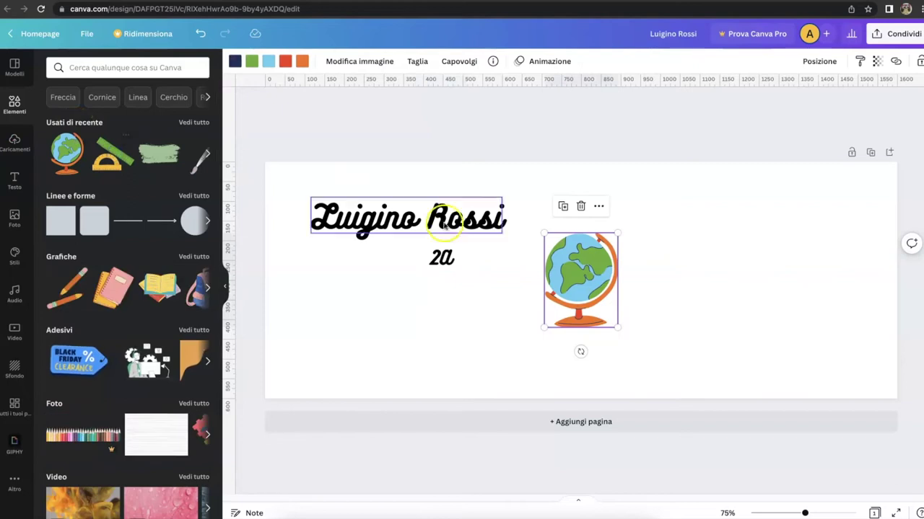
left_click_drag(583, 275, 505, 321)
left_click(108, 155)
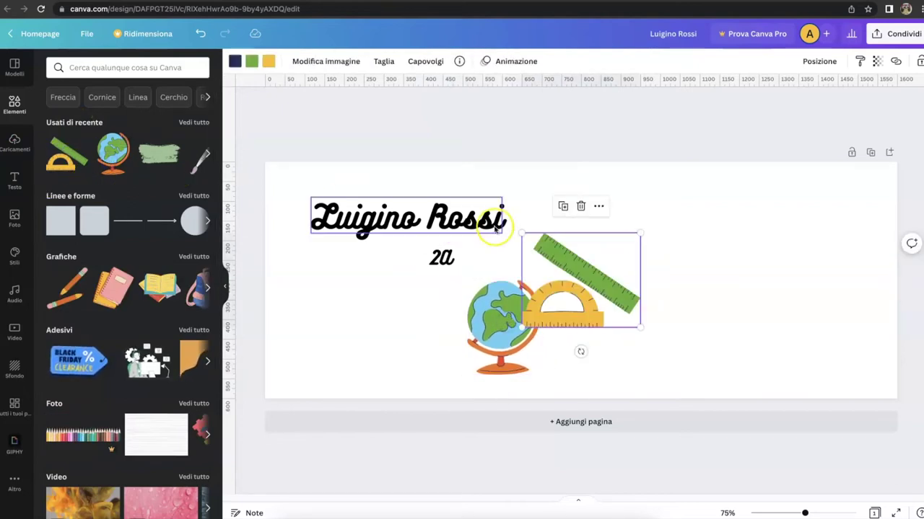
left_click_drag(584, 269, 469, 299)
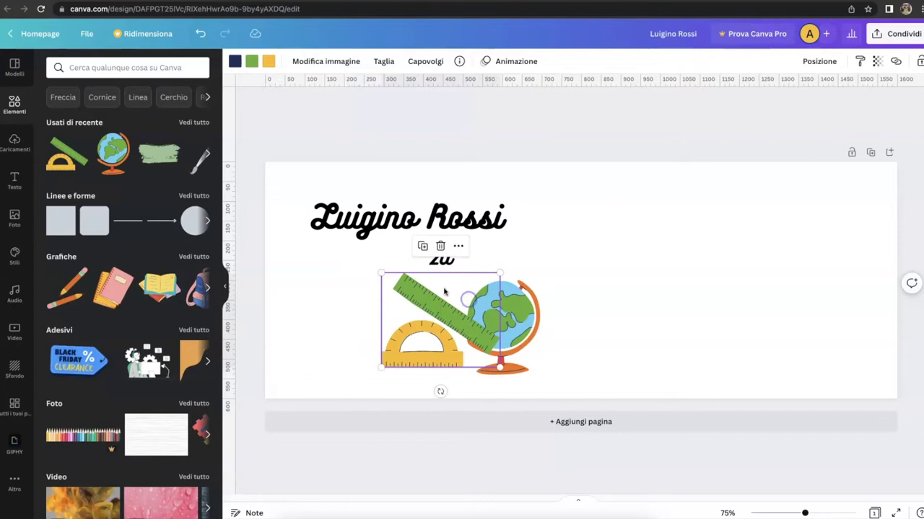
Add an enlarged pencil cup on the left and a shrunk book stack on the right
left_click(195, 122)
left_click(128, 173)
mouse_move(585, 293)
left_mouse_down()
mouse_move(442, 271)
mouse_move(347, 331)
mouse_move(347, 343)
left_mouse_up()
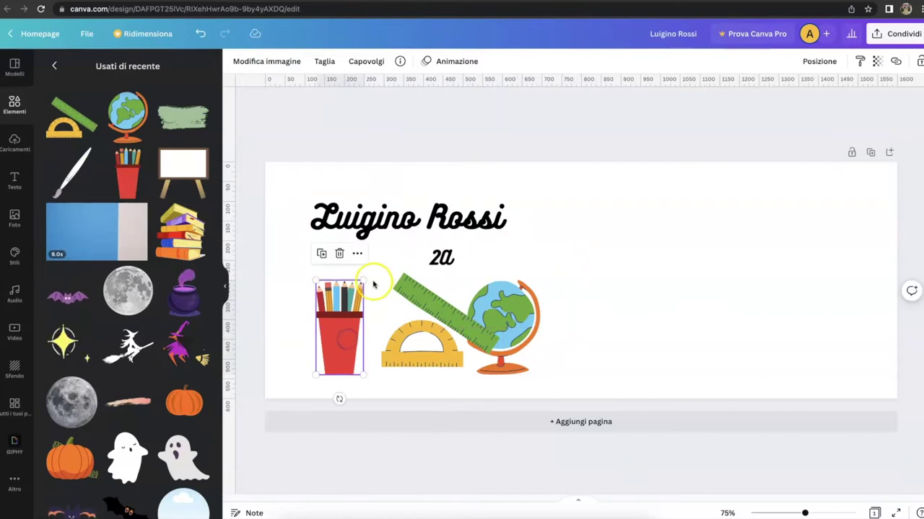
left_click_drag(372, 273, 392, 260)
left_click(180, 231)
left_click_drag(663, 186, 633, 235)
left_click_drag(570, 320, 578, 311)
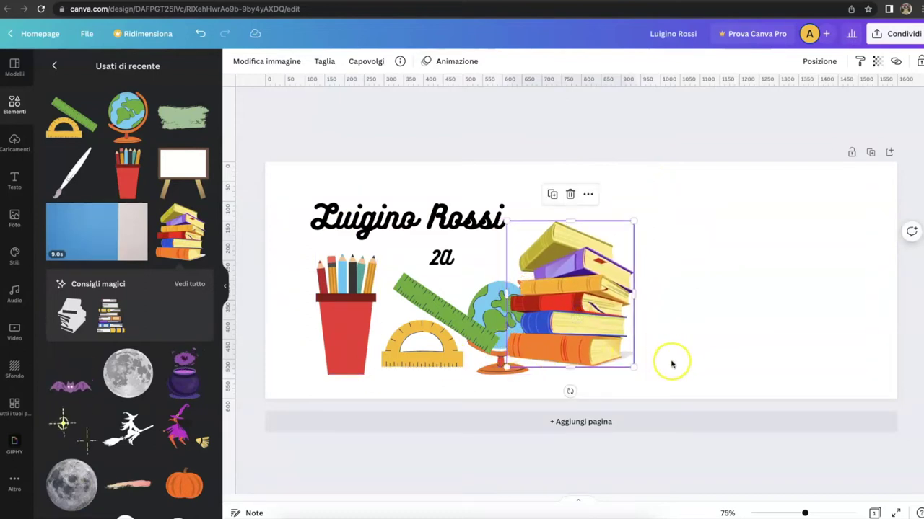
left_click(672, 363)
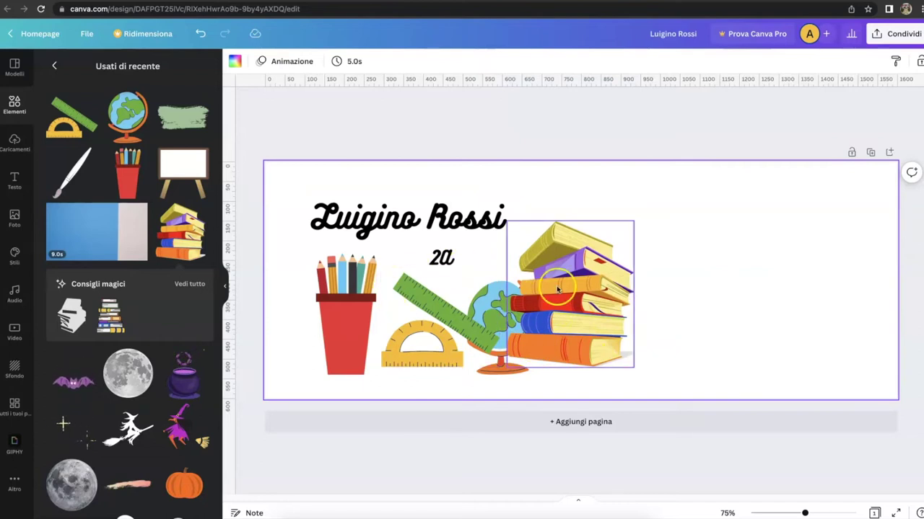
Nudge the pencil cup and ruler left, then enlarge the globe and bring it forward
left_click_drag(353, 306, 333, 306)
left_click_drag(356, 255, 367, 250)
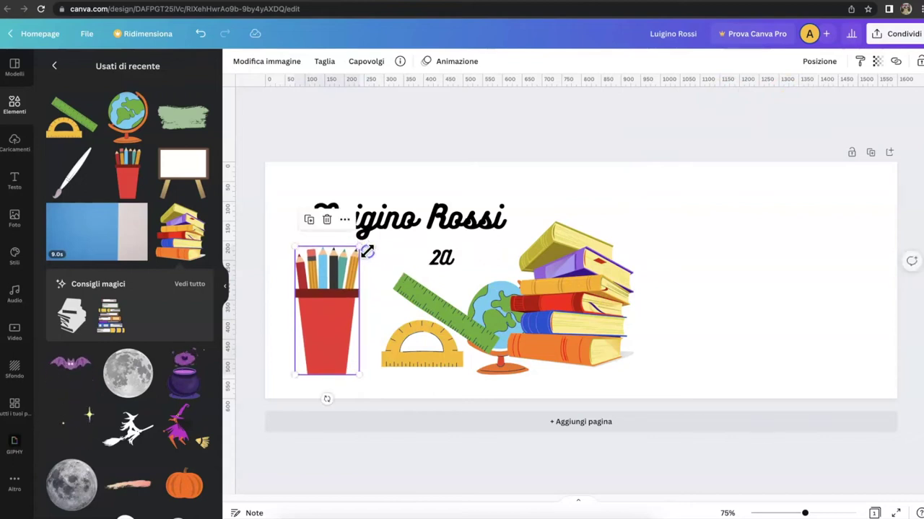
left_click_drag(423, 354, 399, 355)
left_click(494, 310)
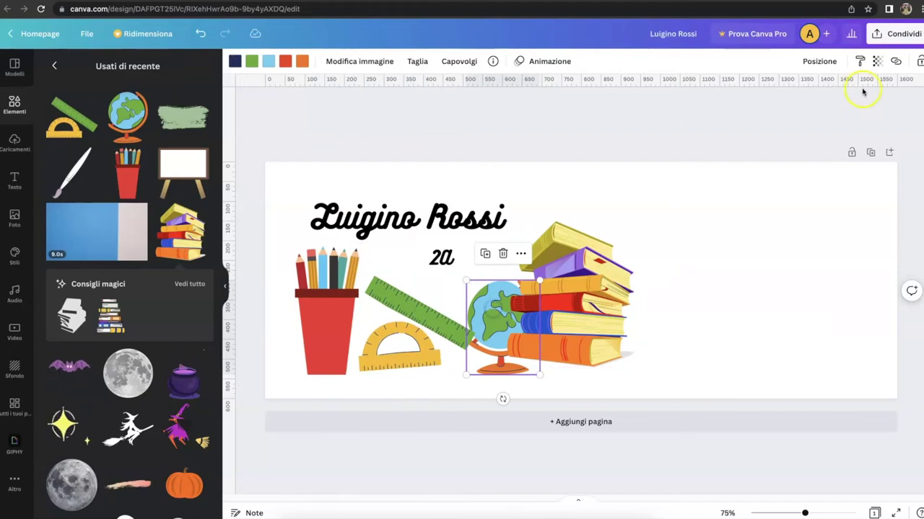
left_click(819, 63)
left_click(707, 94)
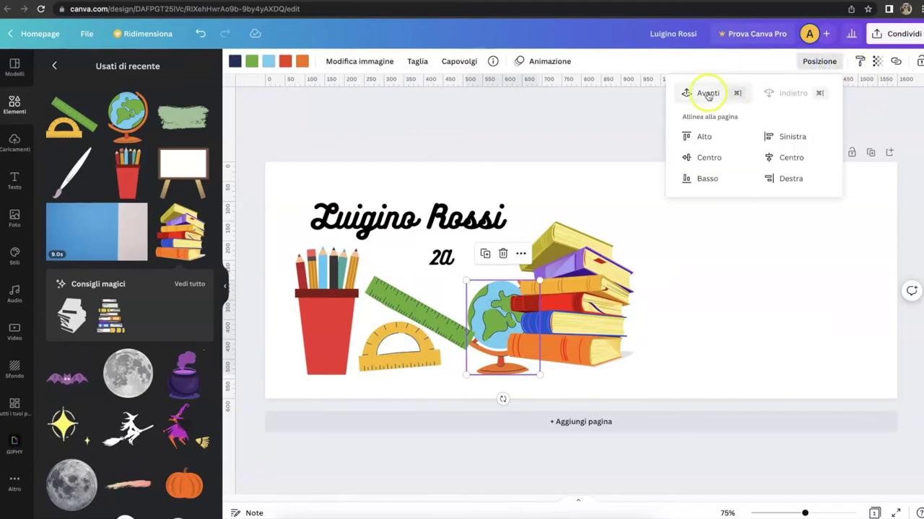
left_click_drag(487, 307, 453, 311)
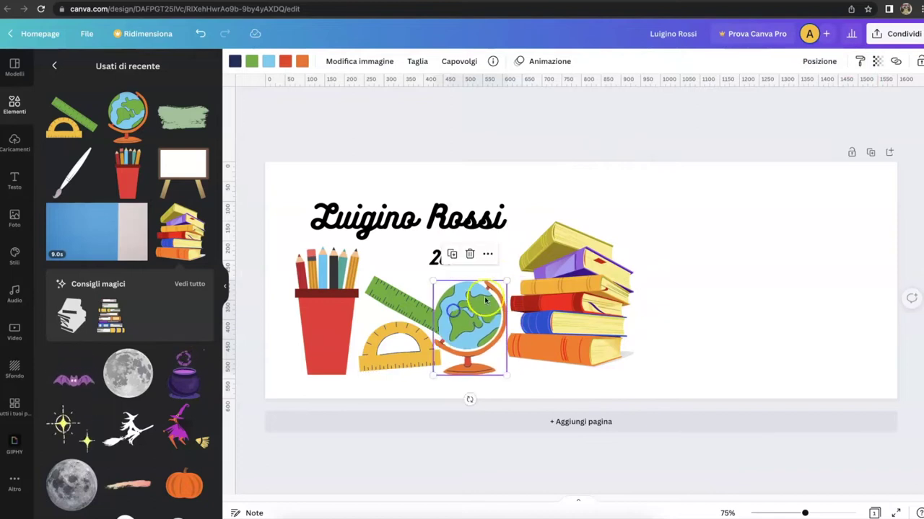
left_click_drag(509, 278, 517, 268)
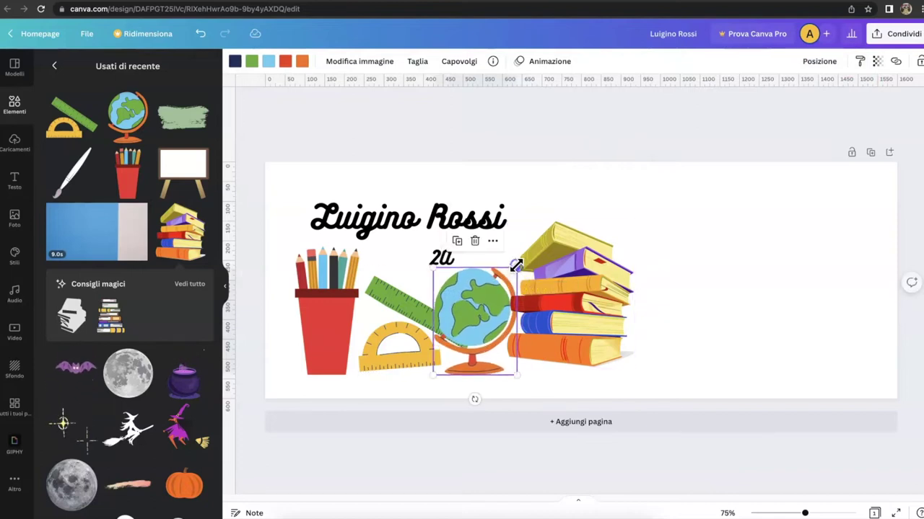
Move the book stack down-left and shrink it so the clipart row fits
left_click(580, 320)
left_click_drag(580, 319, 578, 333)
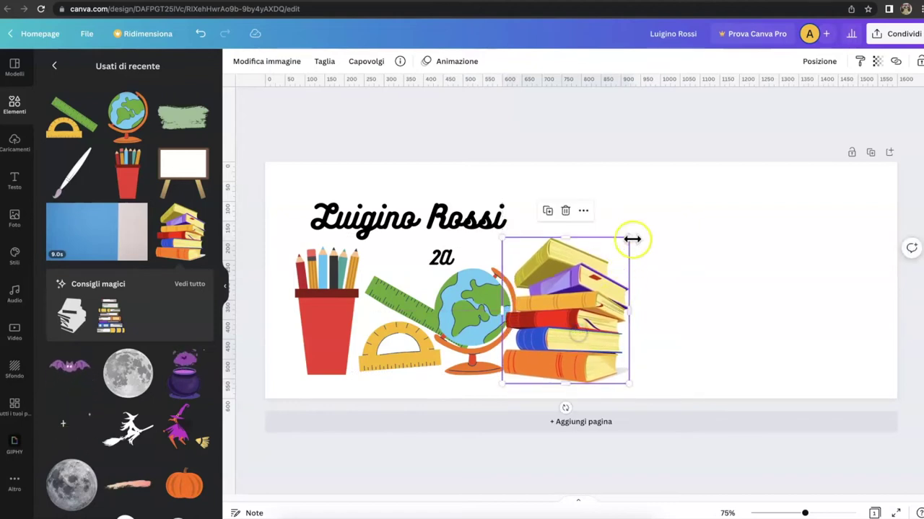
left_click_drag(631, 238, 612, 251)
left_click(443, 272)
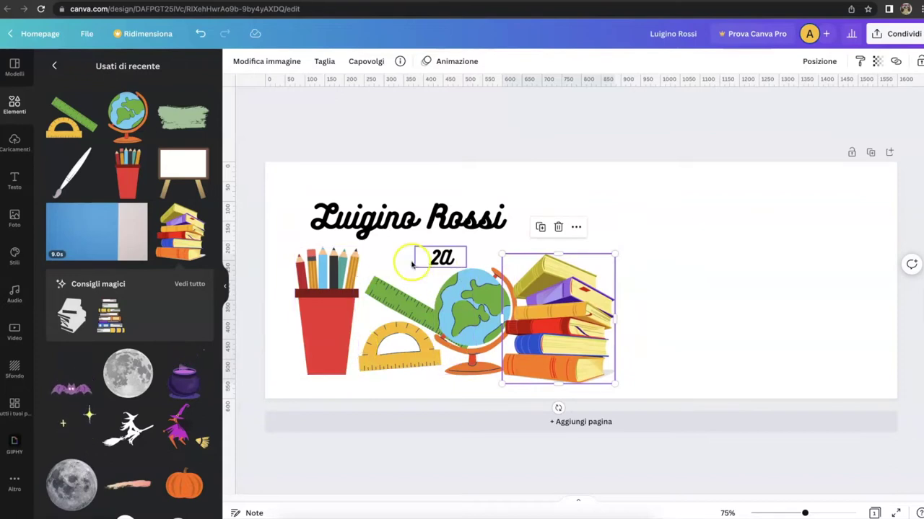
left_click(373, 275)
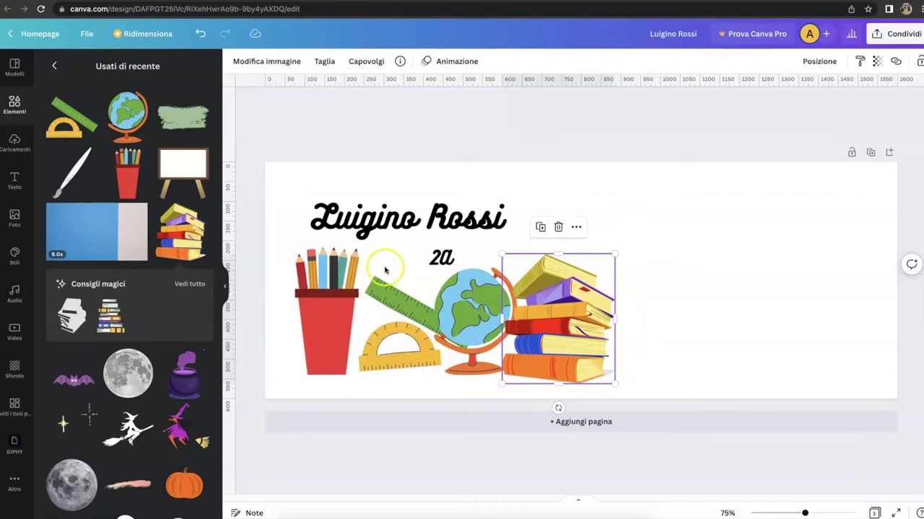
left_click(53, 65)
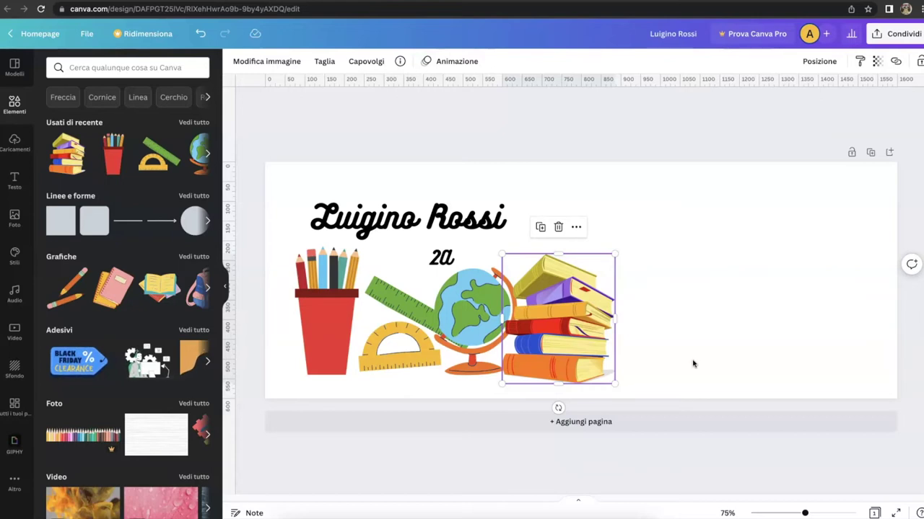
Add the paintbrush clipart from recent items to the banner's top-right corner
left_click(697, 324)
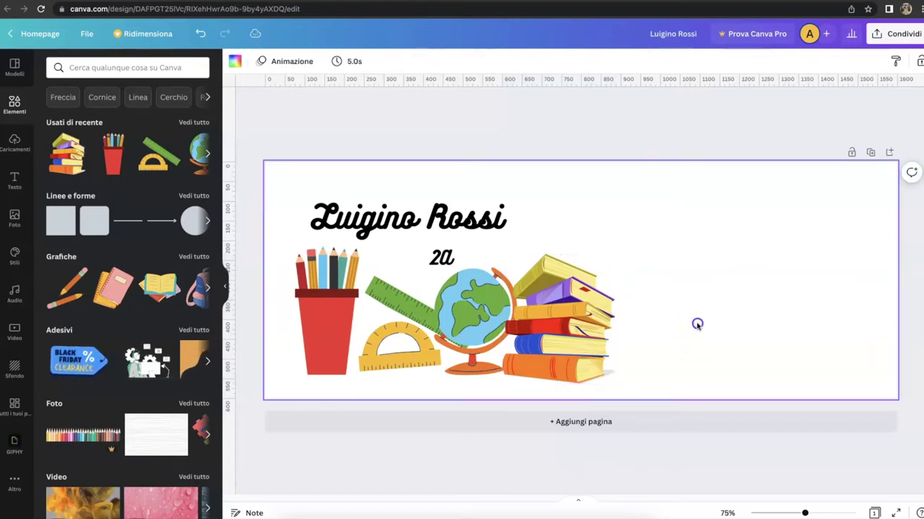
left_click(207, 154)
left_click(177, 160)
left_click_drag(581, 281, 836, 222)
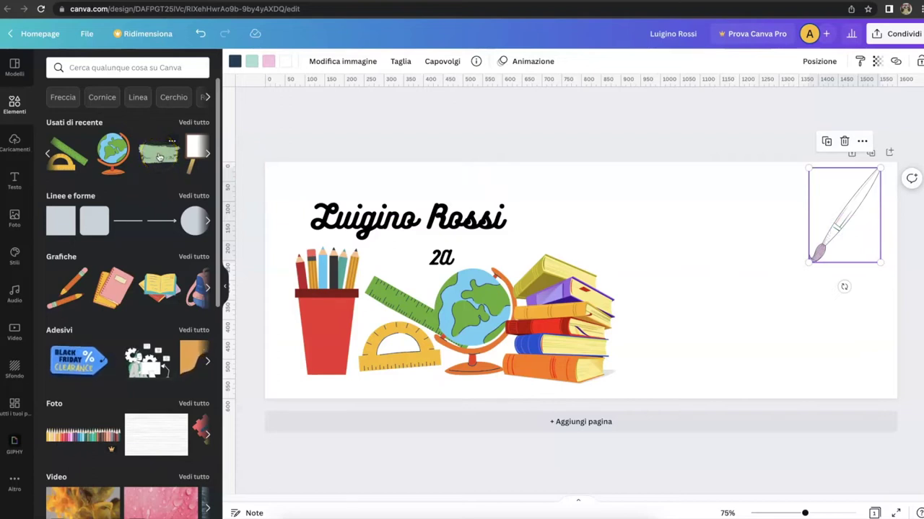
Search graphics for 'Linea' filtered to free items, browse the results, then clear the search
left_click(144, 104)
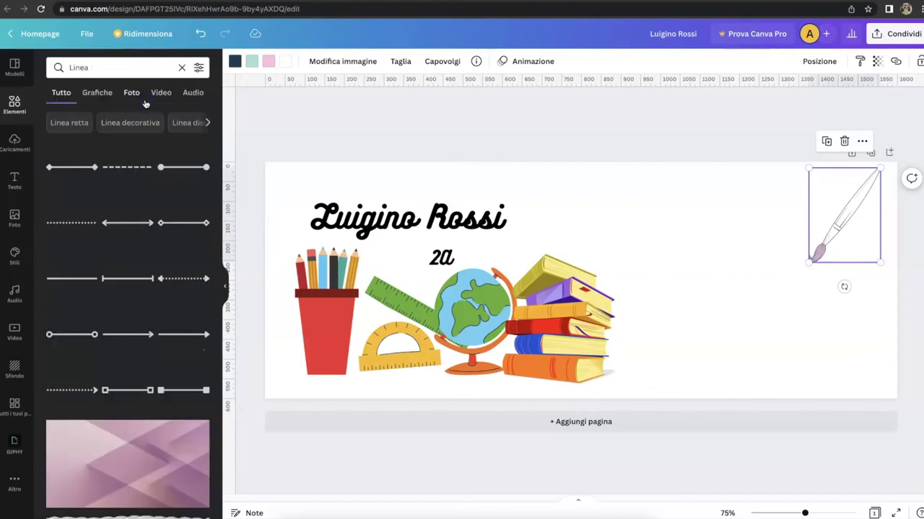
left_click(94, 95)
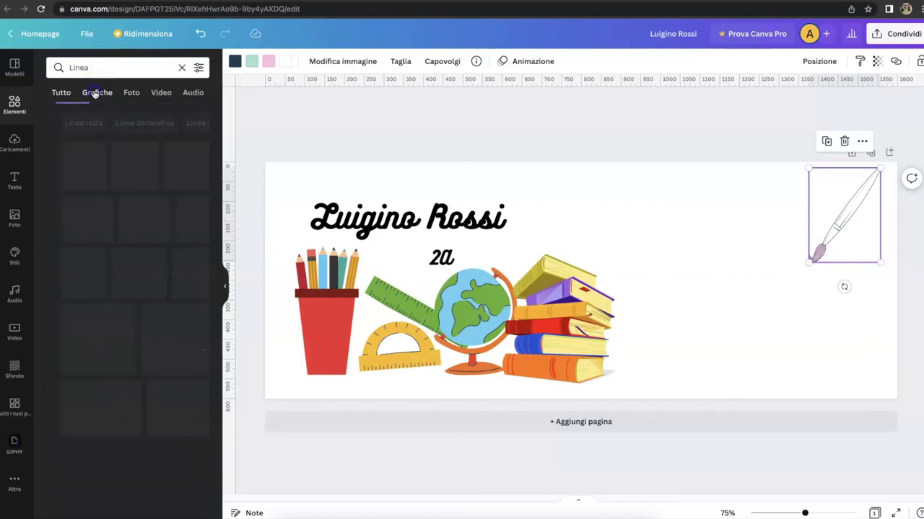
scroll(112, 262, "down", 5)
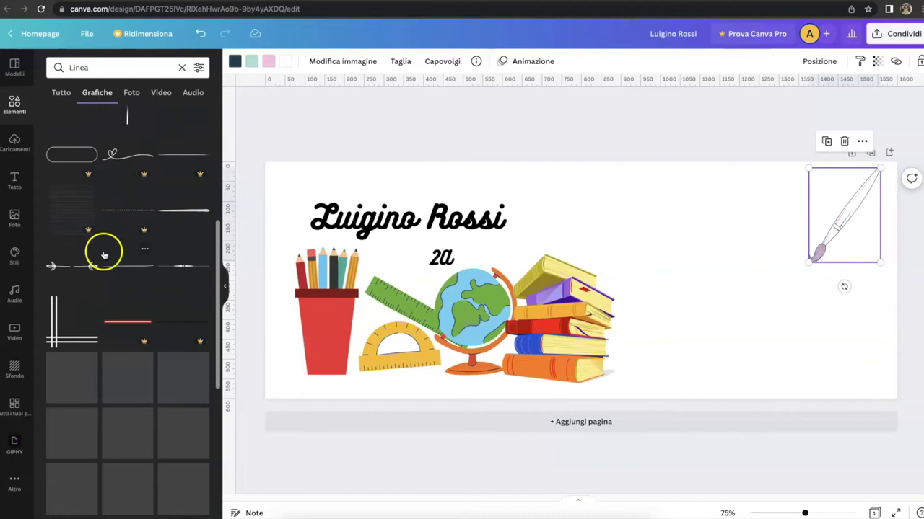
left_click(198, 67)
left_click(66, 371)
left_click(96, 407)
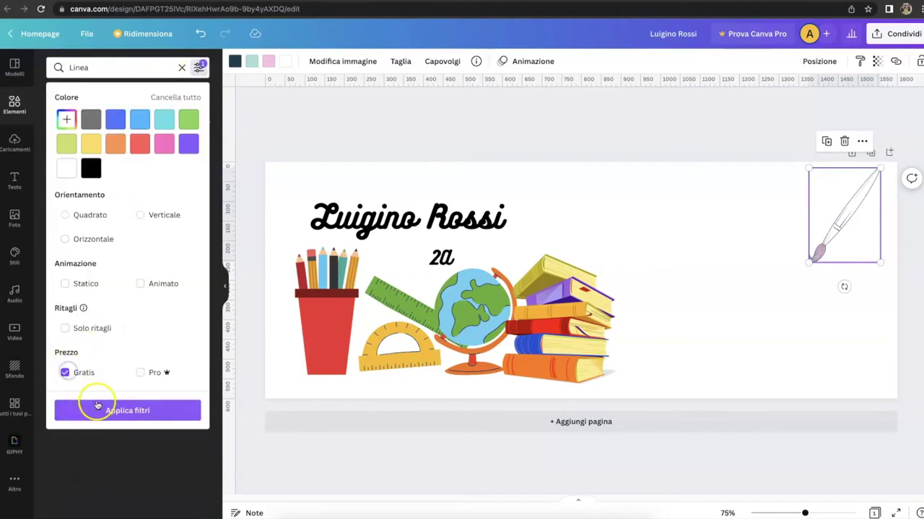
scroll(132, 389, "down", 10)
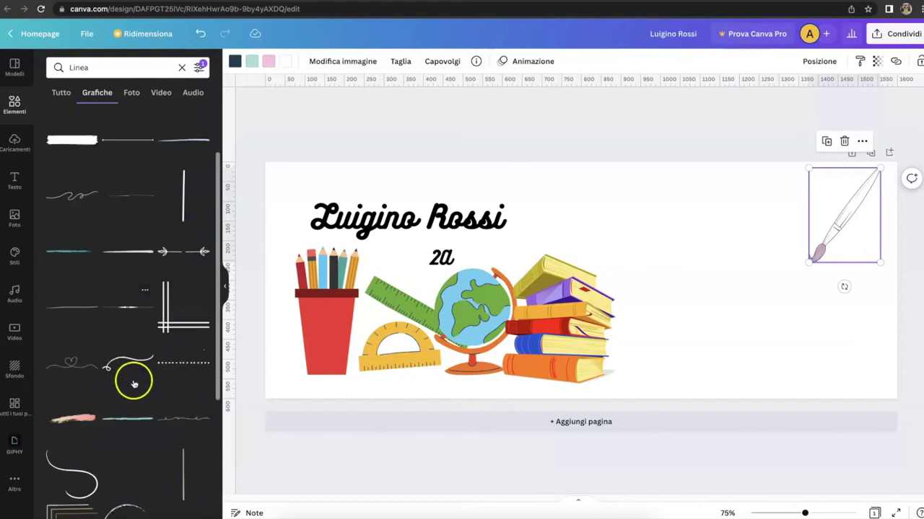
scroll(132, 368, "down", 4)
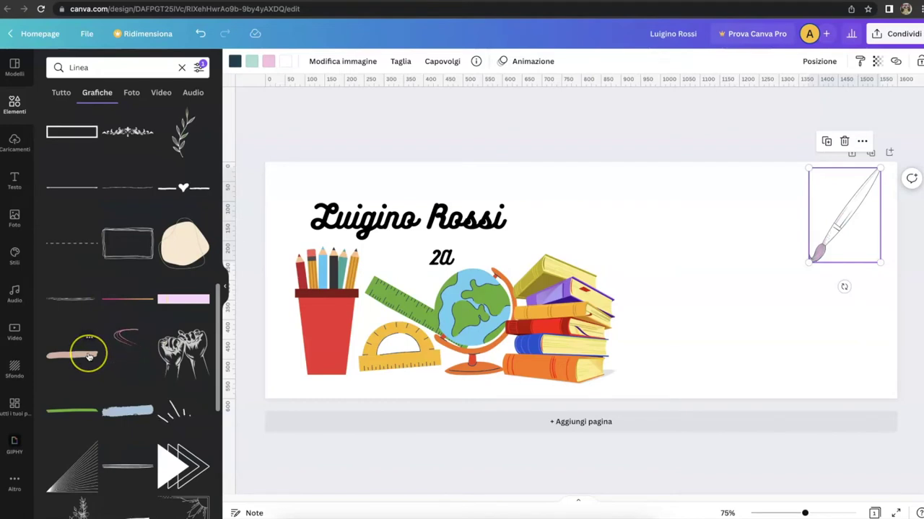
scroll(88, 357, "down", 7)
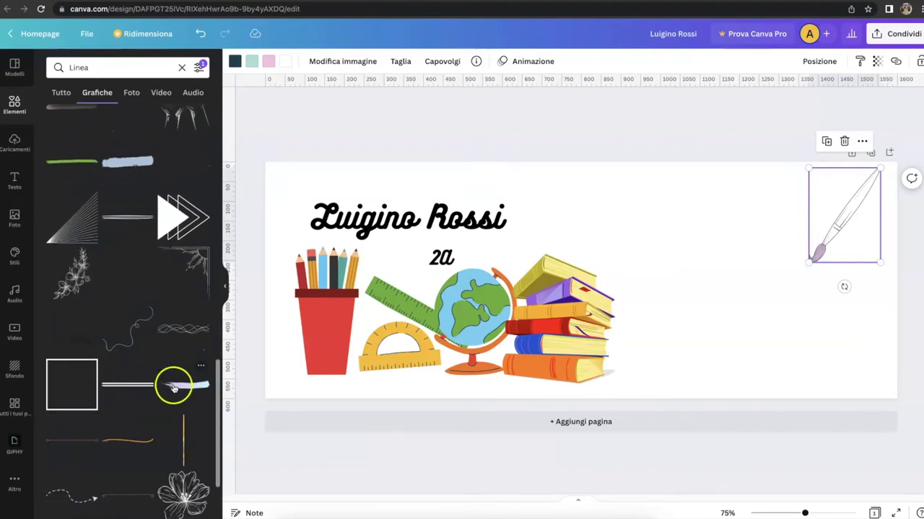
scroll(145, 379, "down", 3)
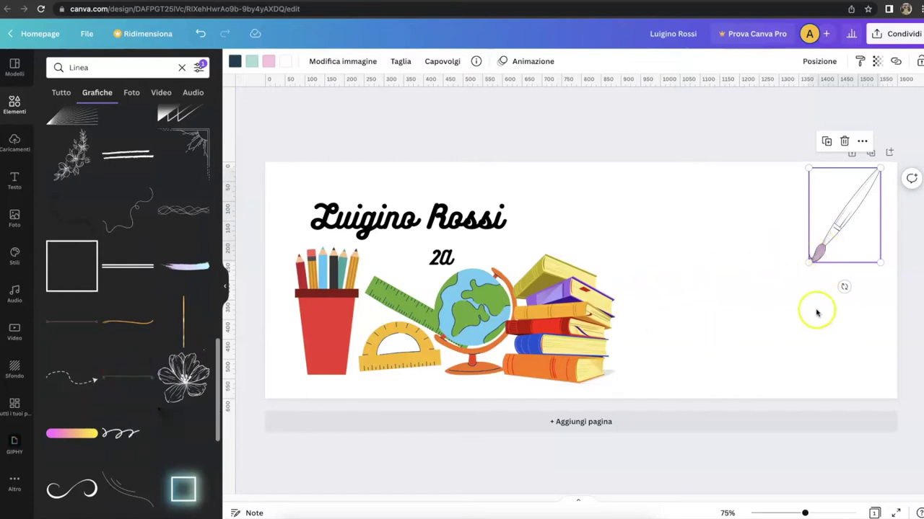
scroll(86, 189, "up", 15)
scroll(82, 197, "up", 2)
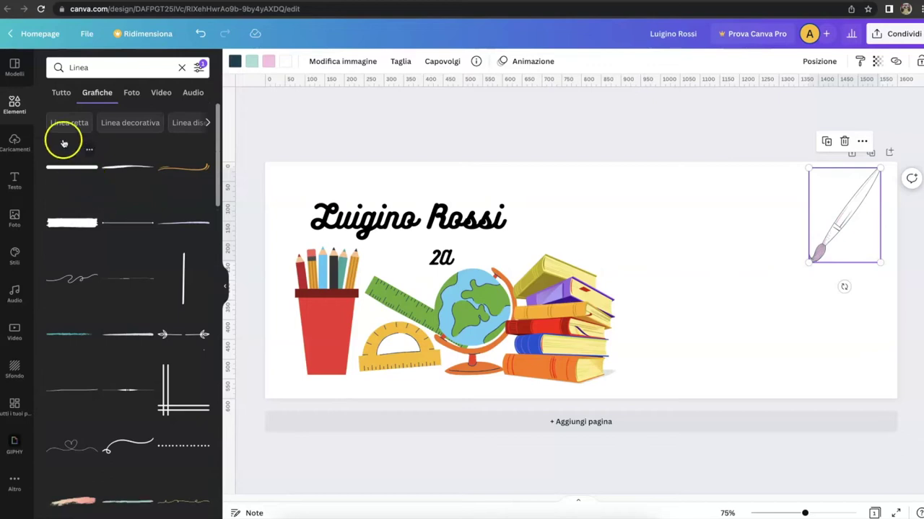
left_click(181, 69)
left_click(204, 154)
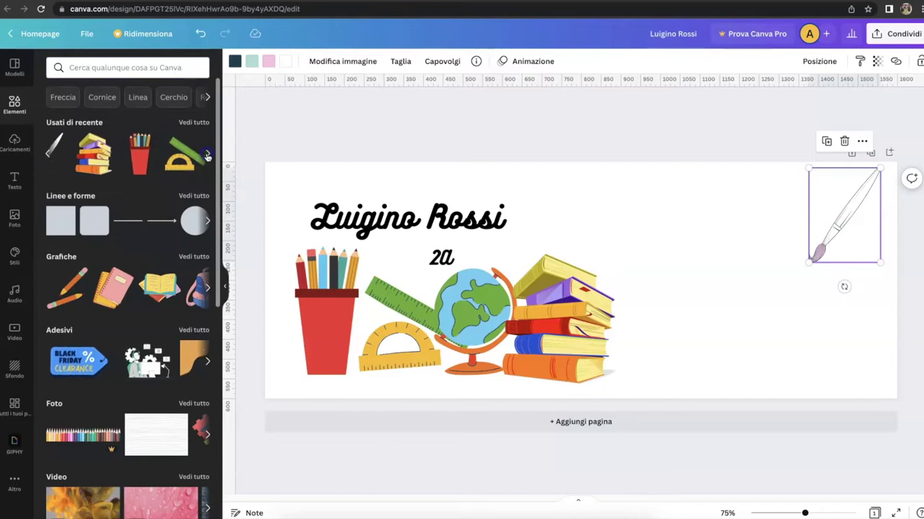
Add the green brush stroke to the banner's right side and enlarge it
left_click(158, 156)
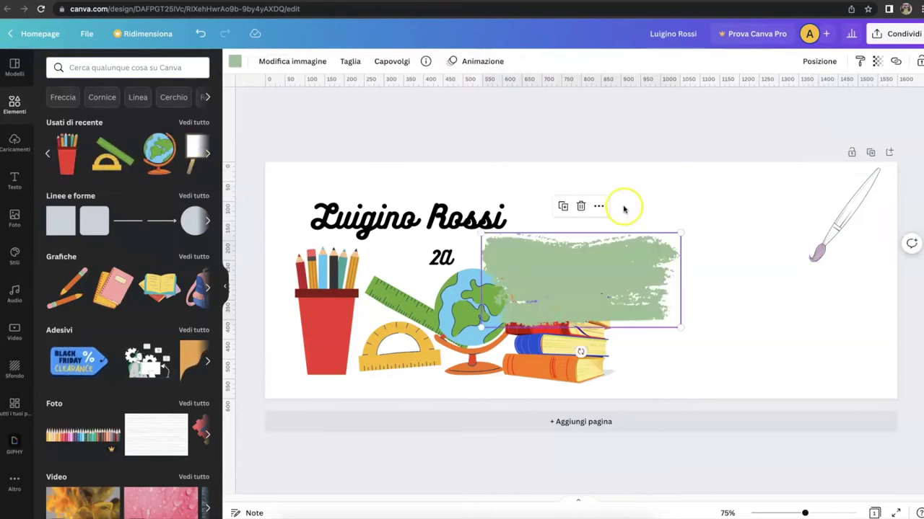
mouse_move(553, 281)
left_mouse_down()
mouse_move(661, 272)
mouse_move(695, 313)
left_mouse_up()
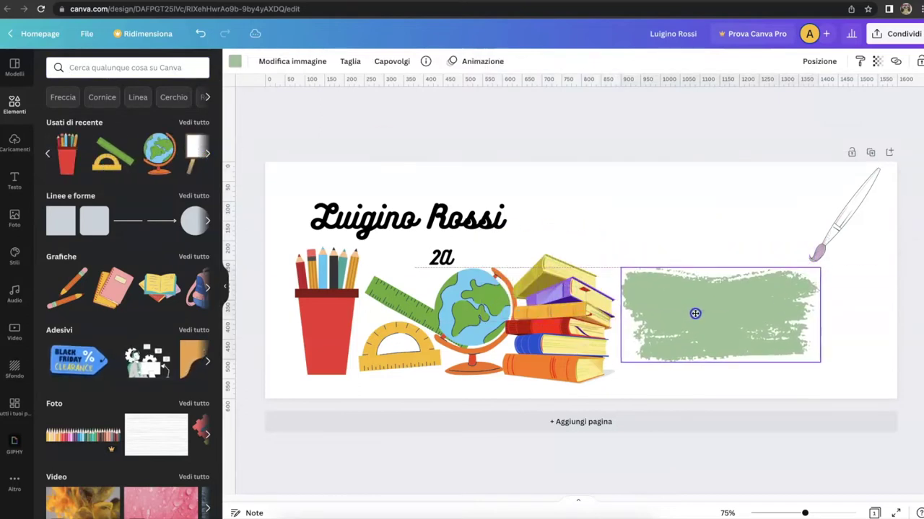
left_click_drag(822, 268, 852, 252)
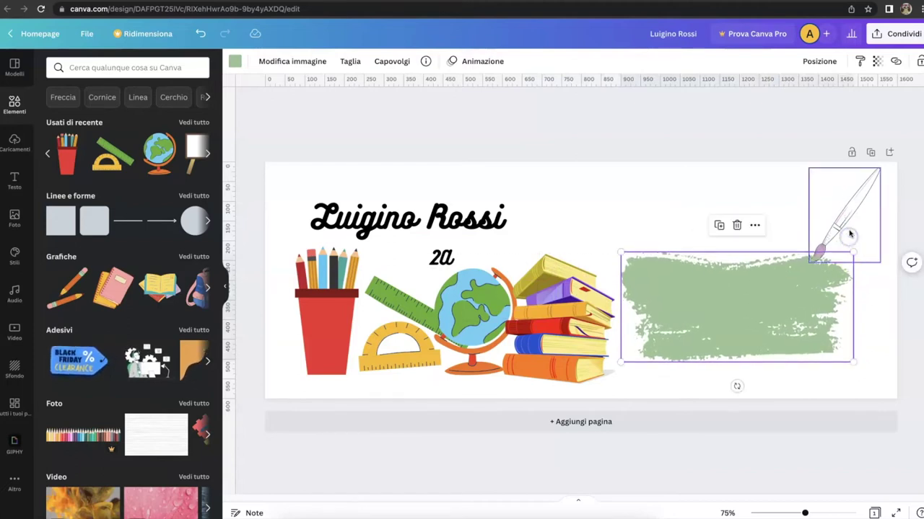
left_click(849, 220)
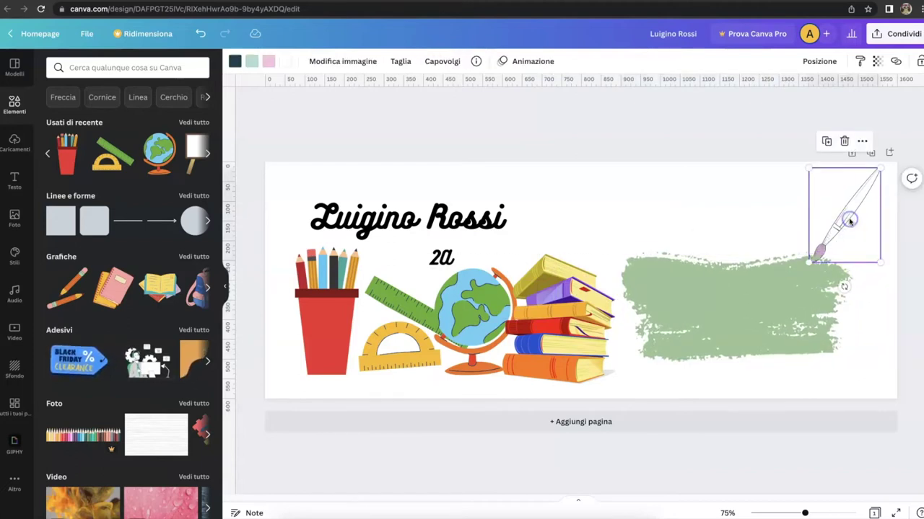
left_click(819, 65)
left_click(698, 92)
left_click(850, 343)
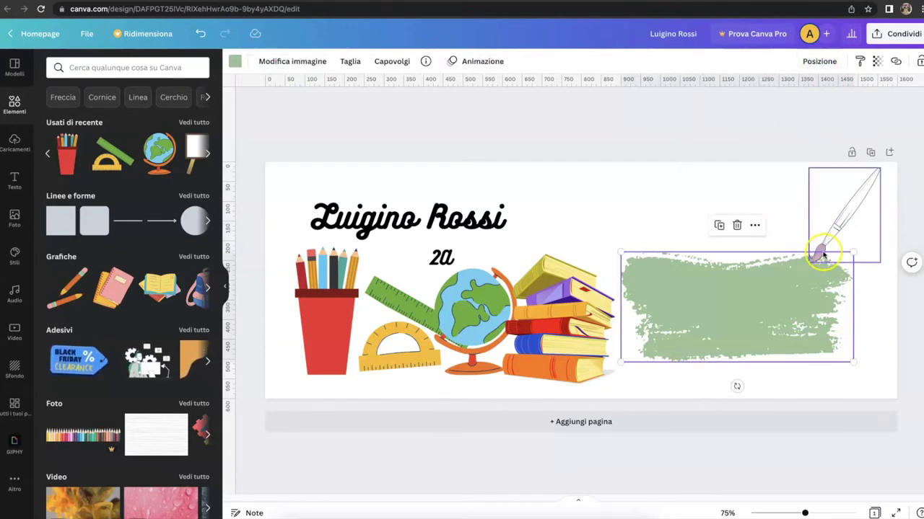
left_click(867, 333)
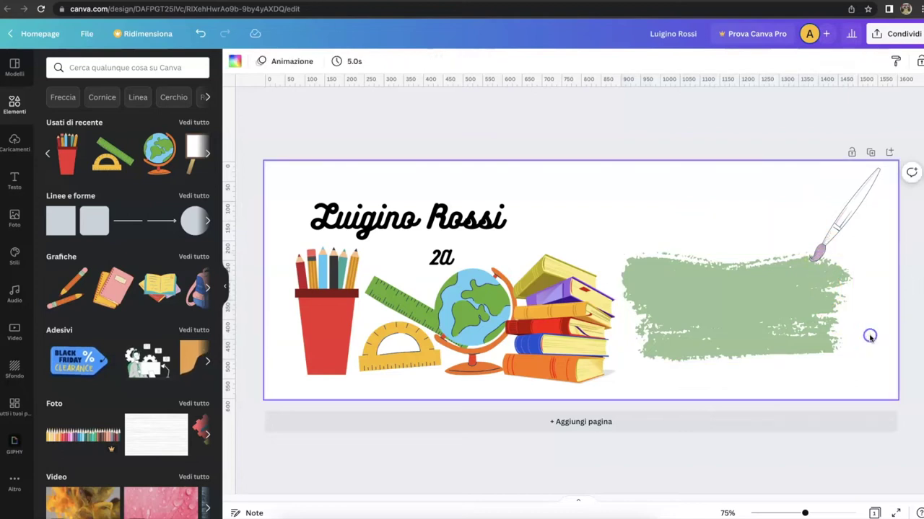
Enlarge the paintbrush so its tip rests on the stroke, and collapse the side panel
left_click(820, 252)
left_click_drag(805, 263, 795, 280)
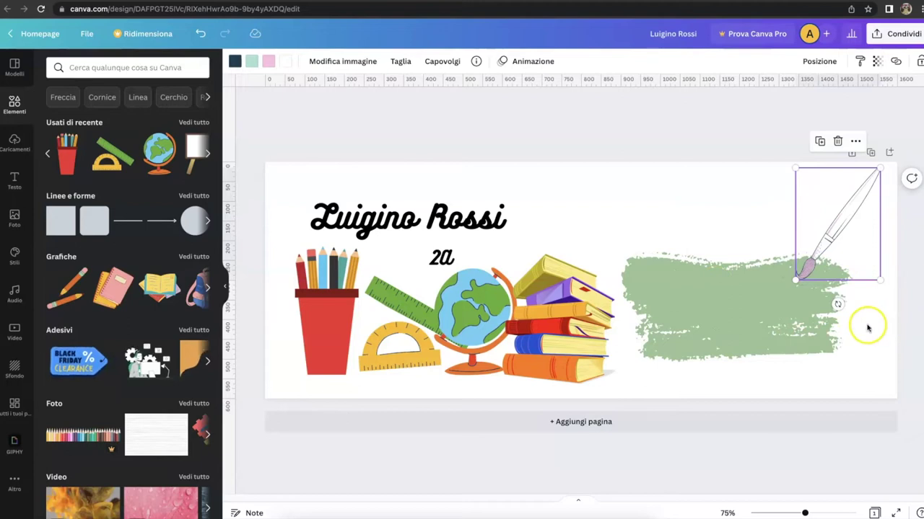
left_click(689, 312)
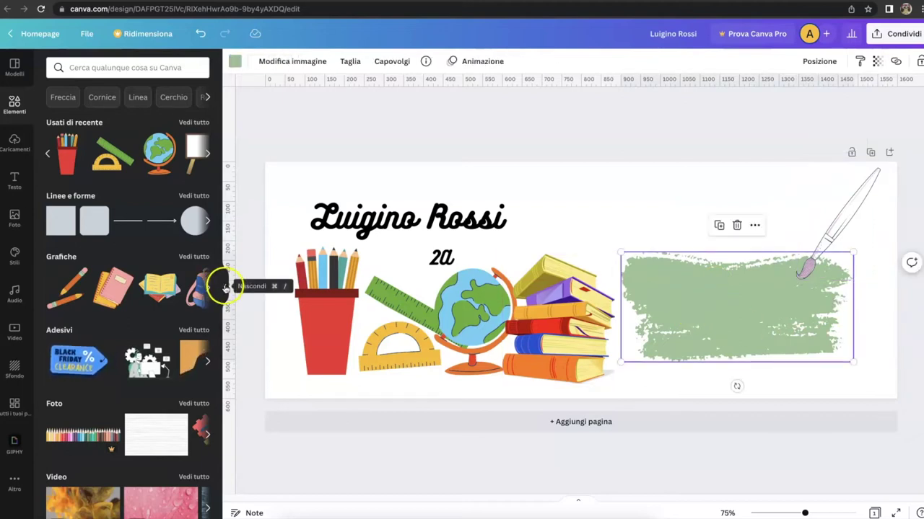
left_click(226, 288)
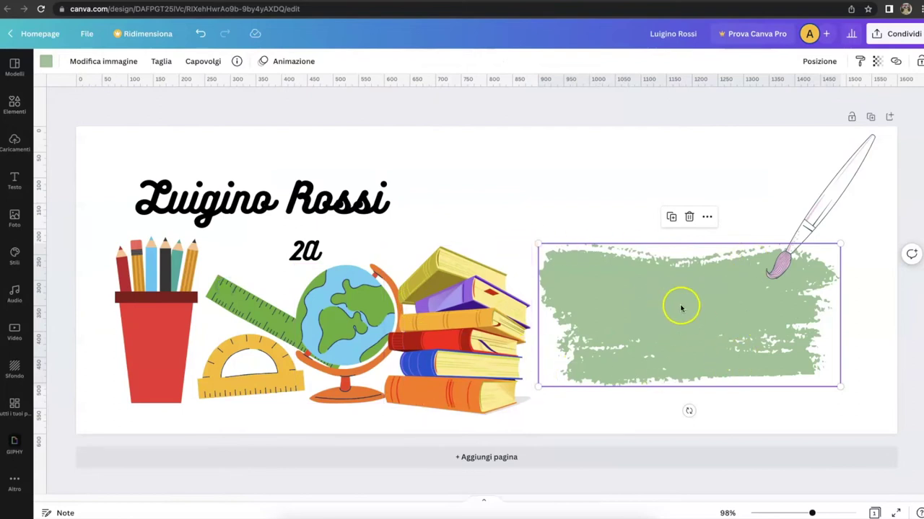
Recolour the brush stroke lilac #D1A6C7 by eyedropping the paintbrush's pink tip
left_click(46, 62)
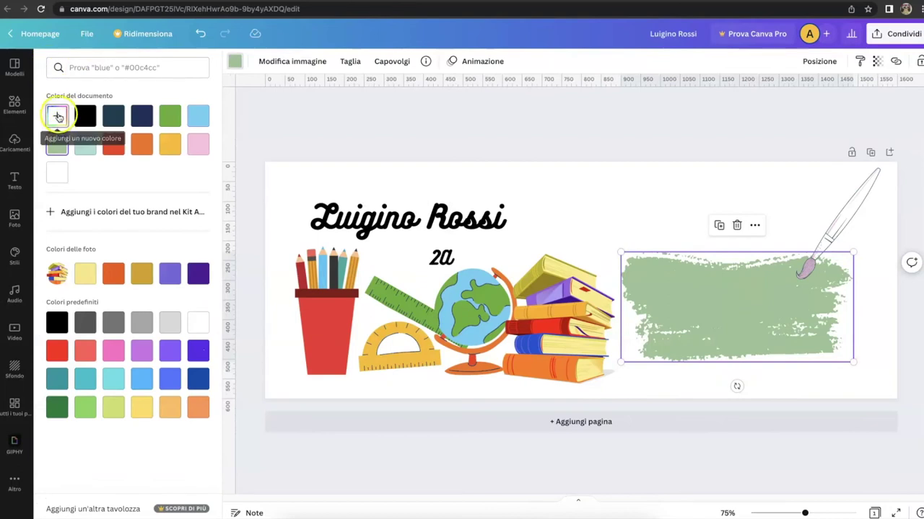
left_click(61, 116)
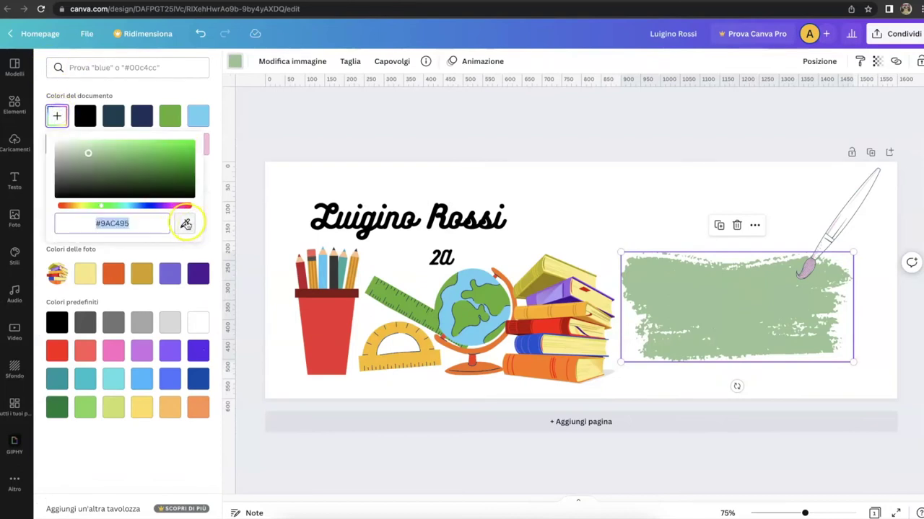
left_click(185, 223)
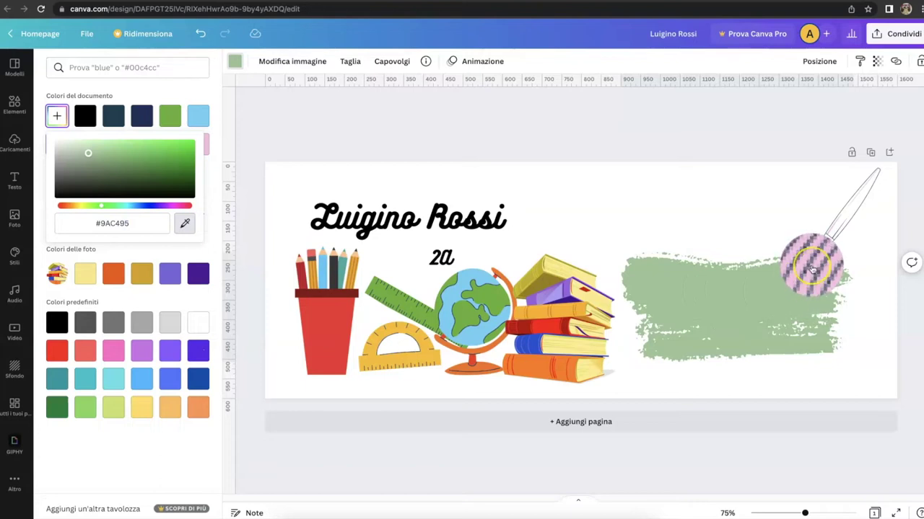
left_click(812, 269)
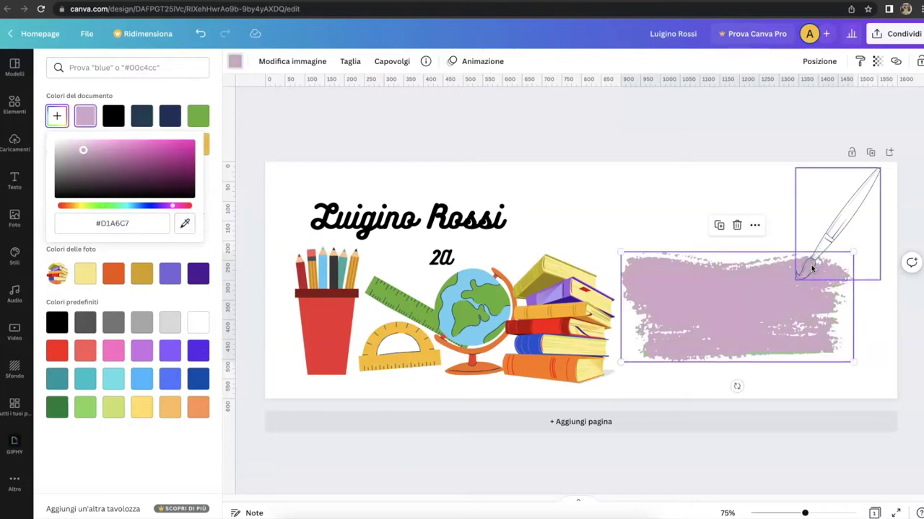
left_click(671, 279)
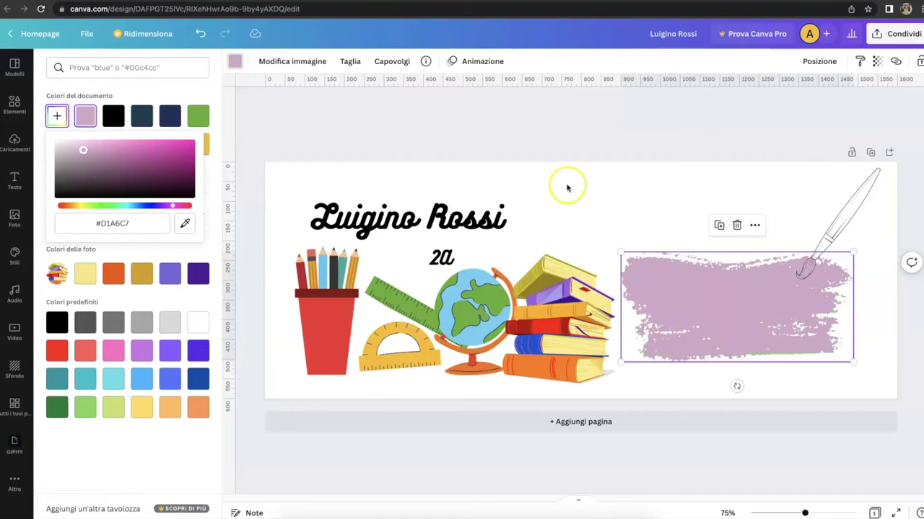
left_click(258, 114)
left_click(686, 152)
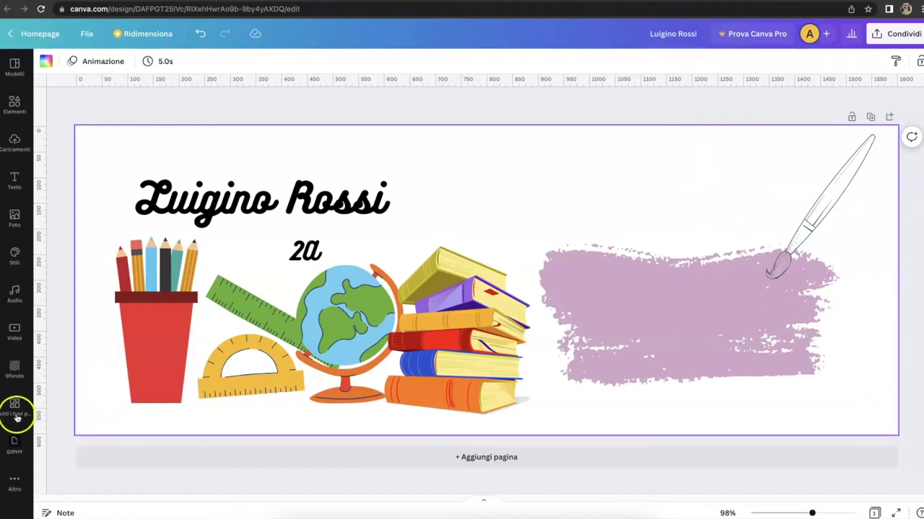
Nudge the '2a' text slightly up and left, closer under the name
left_click(16, 366)
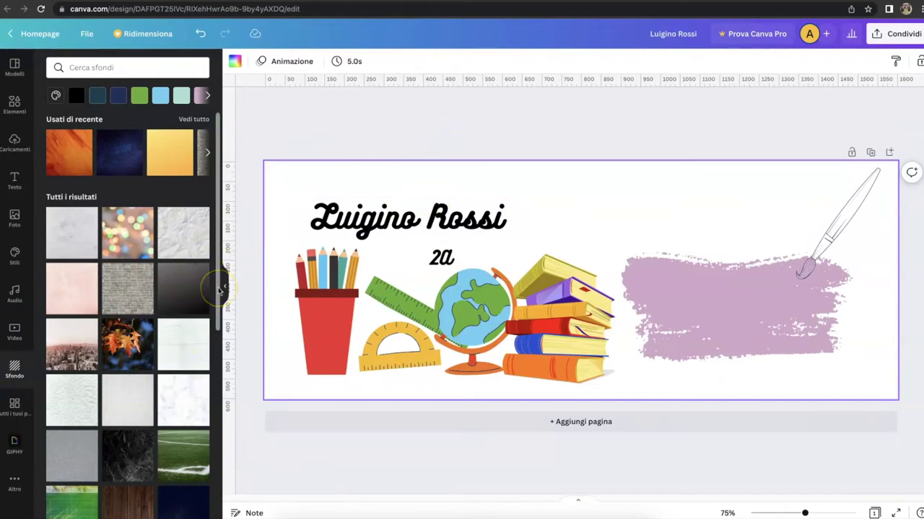
scroll(219, 290, "down", 5)
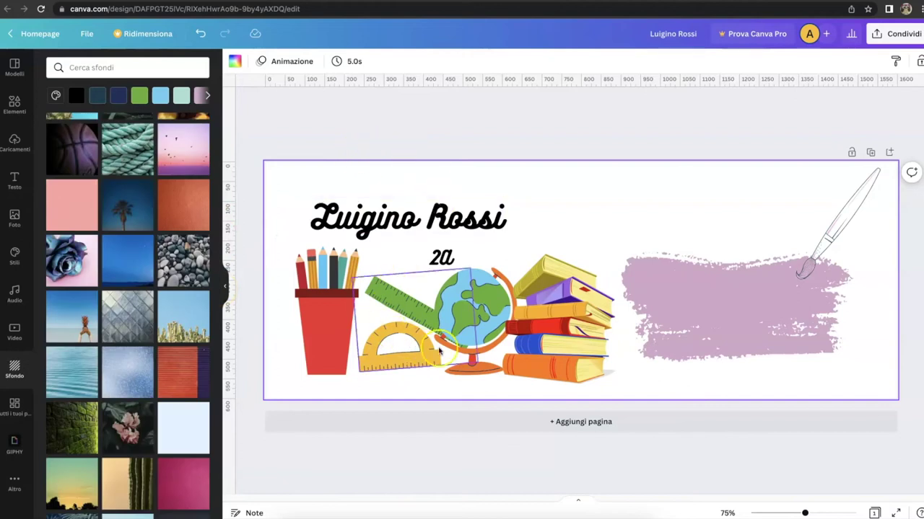
left_click_drag(442, 259, 424, 249)
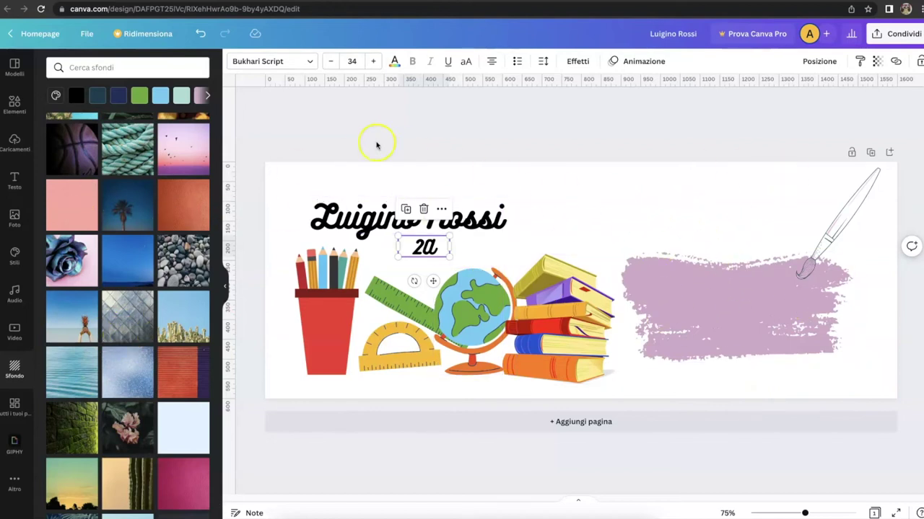
Make the page background light grey from the default colours and collapse the side panel
left_click(56, 97)
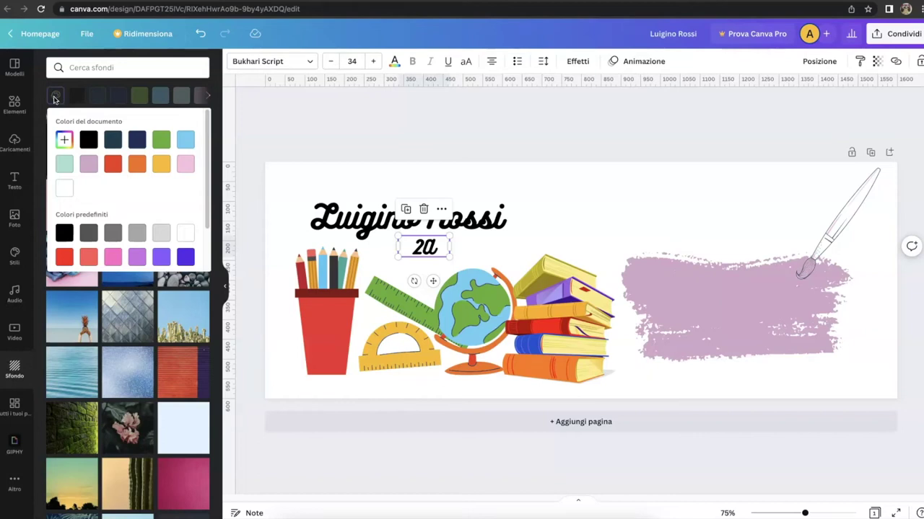
left_click_drag(202, 227, 207, 278)
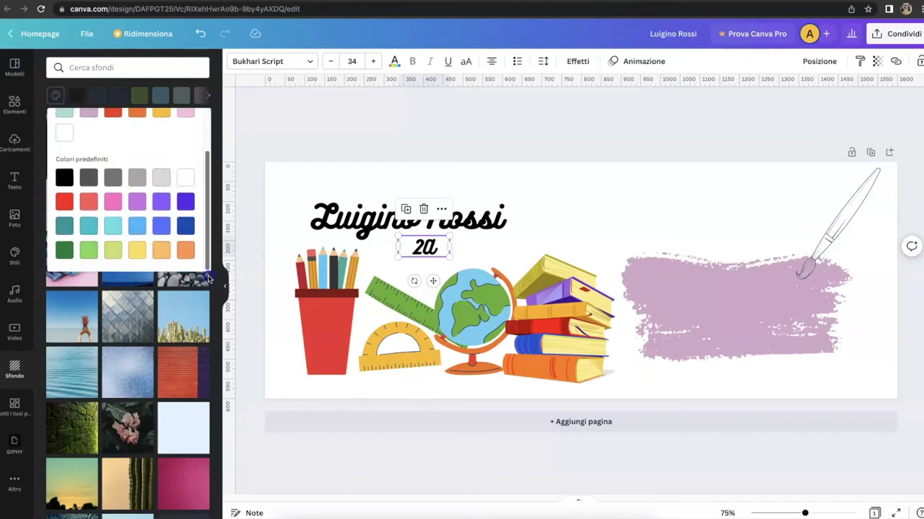
left_click(162, 177)
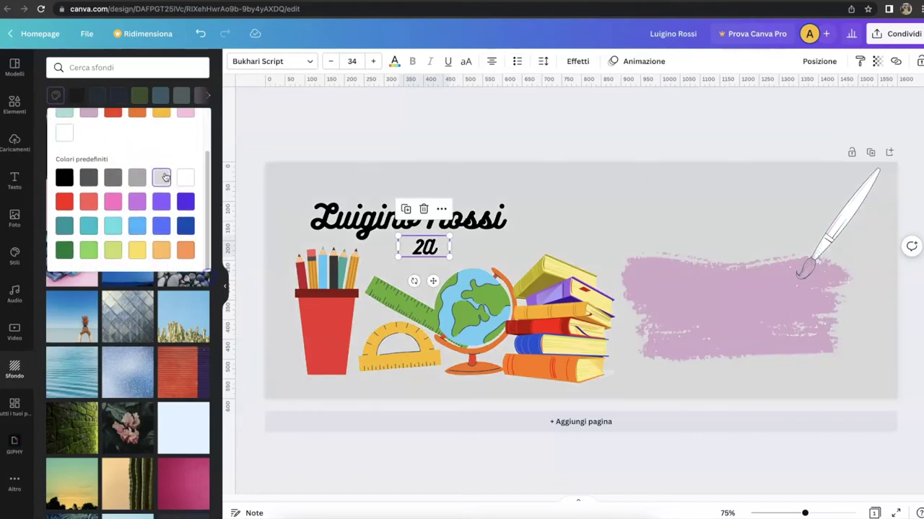
left_click(444, 114)
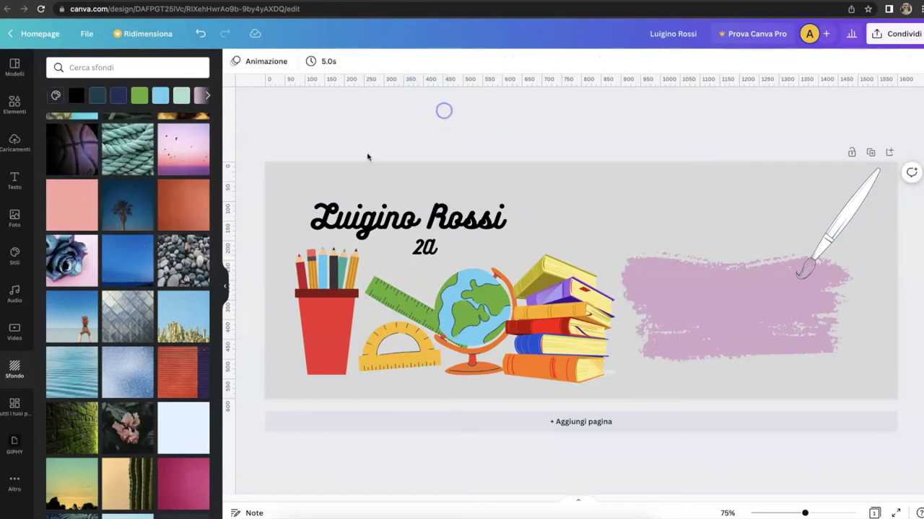
left_click(223, 290)
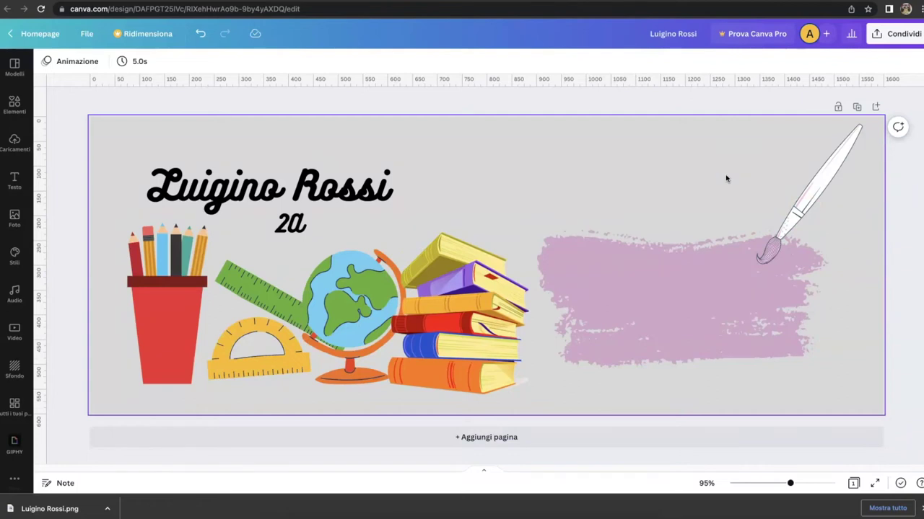
Bring up the Condividi share panel for the downloaded banner
left_click(892, 36)
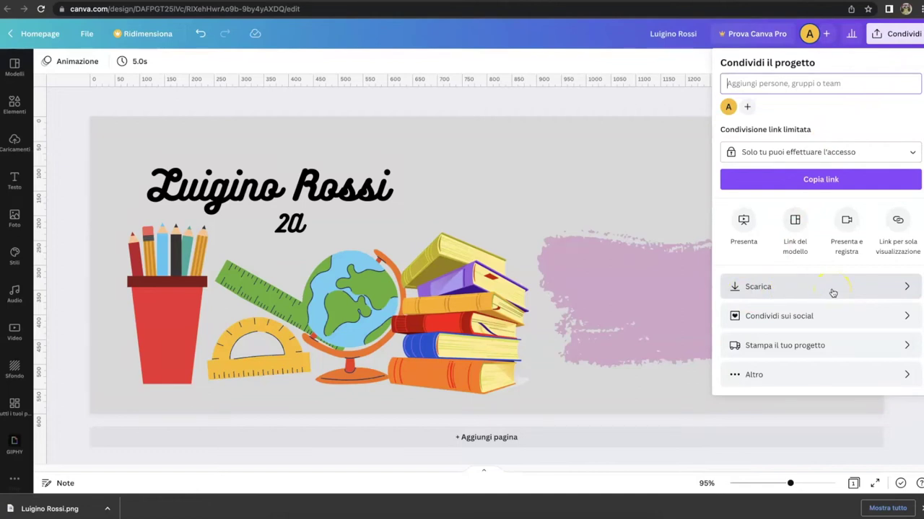
Send the banner as a JPG to Etichette Ecardify through Altro and save it
left_click(753, 385)
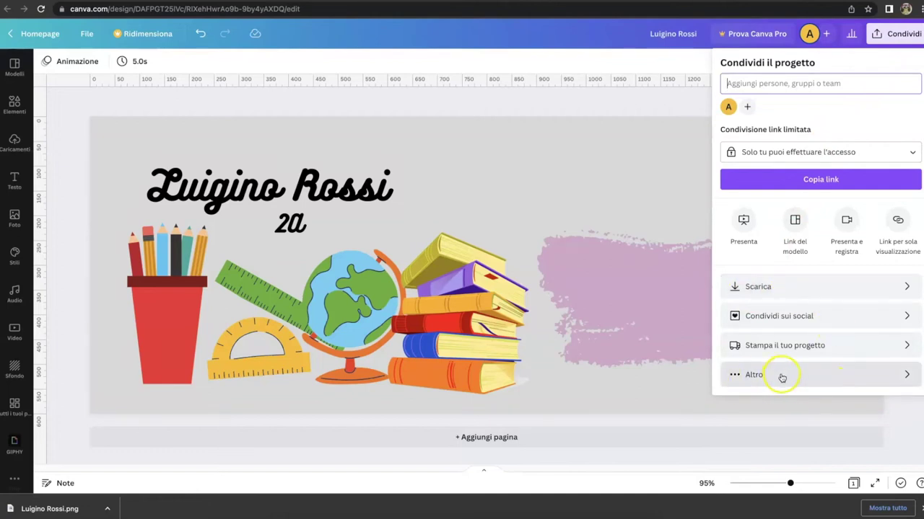
left_click(781, 377)
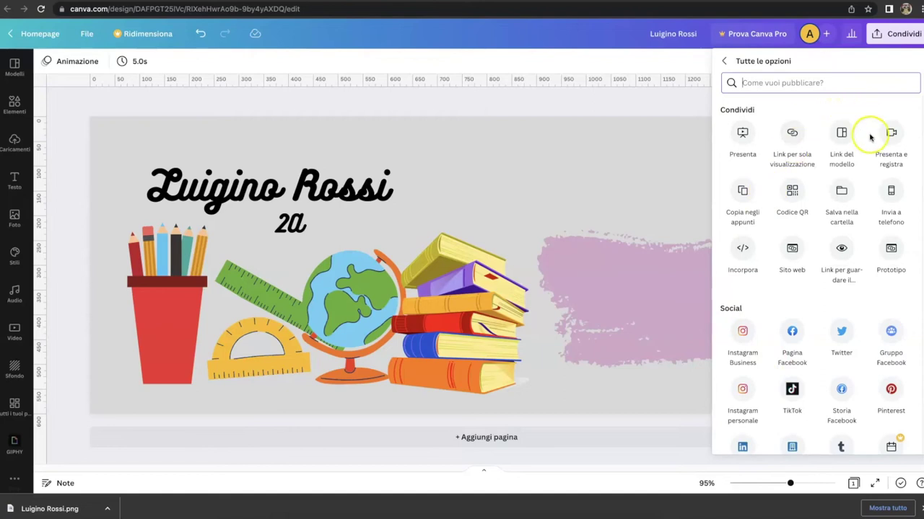
left_click(797, 332)
scroll(797, 332, "down", 5)
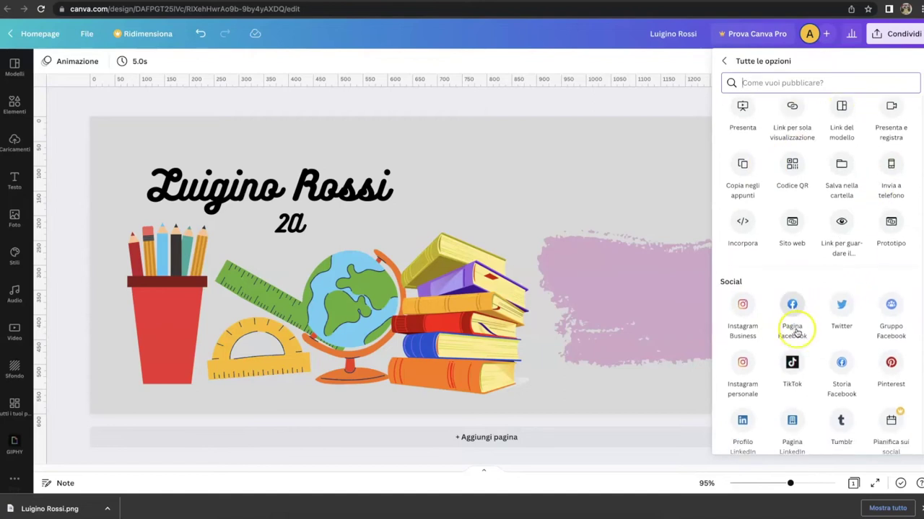
scroll(797, 331, "down", 6)
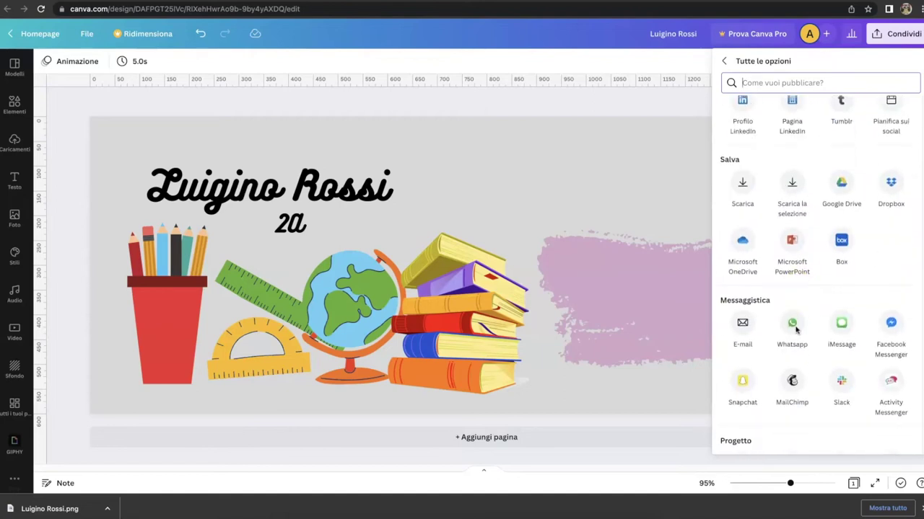
left_click(723, 158)
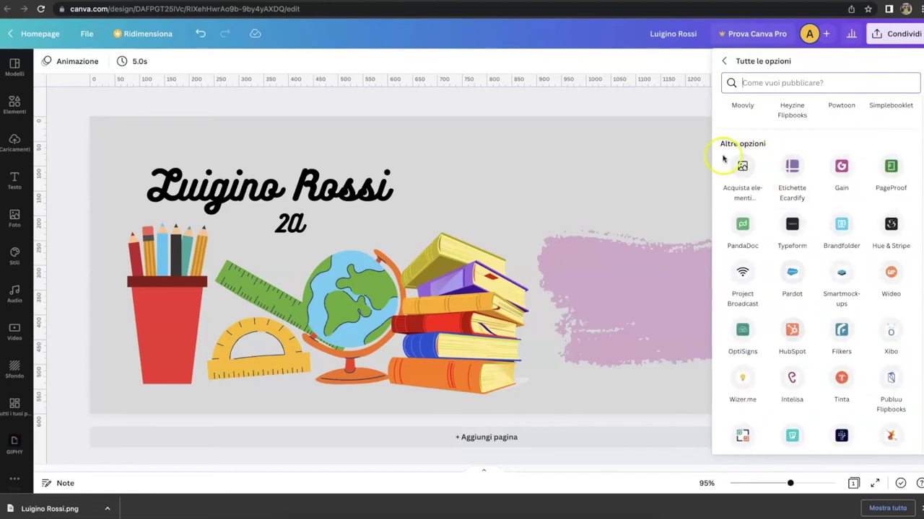
left_click(794, 168)
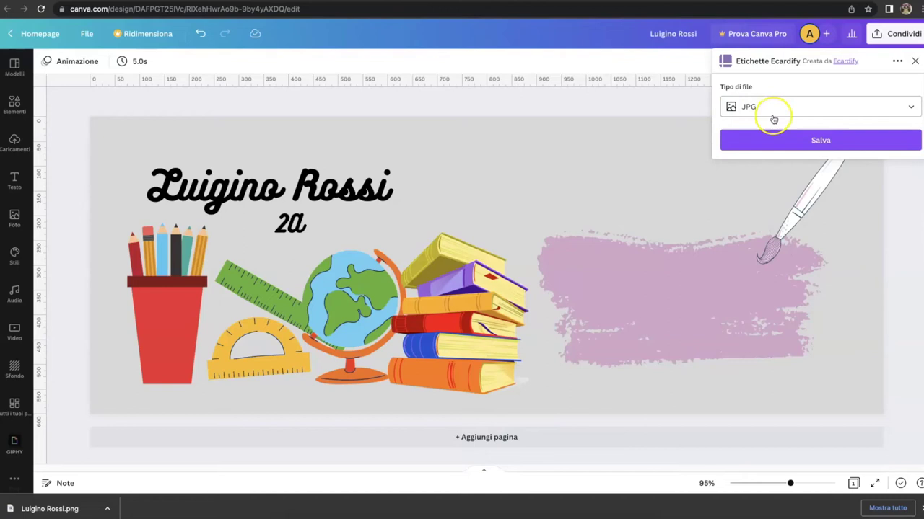
left_click(827, 144)
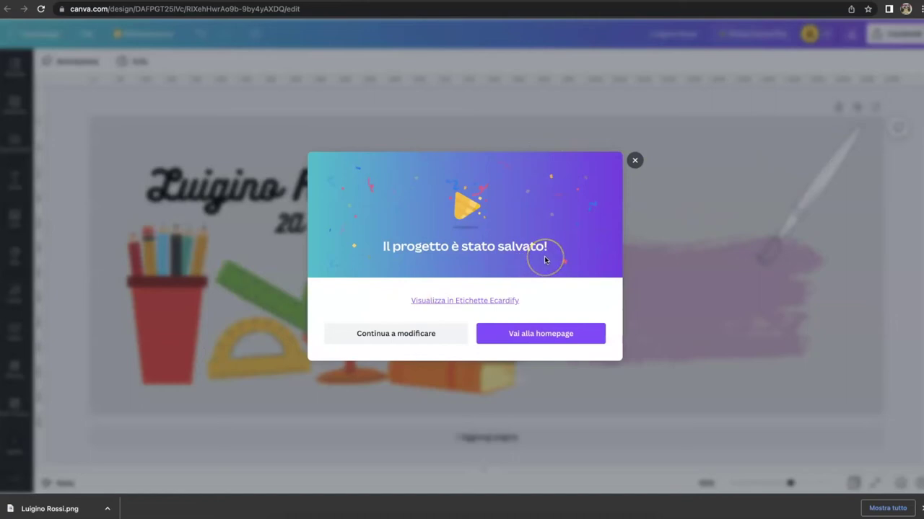
Open the saved banner in Etichette Ecardify and dismiss the Google Translate prompt
left_click(467, 303)
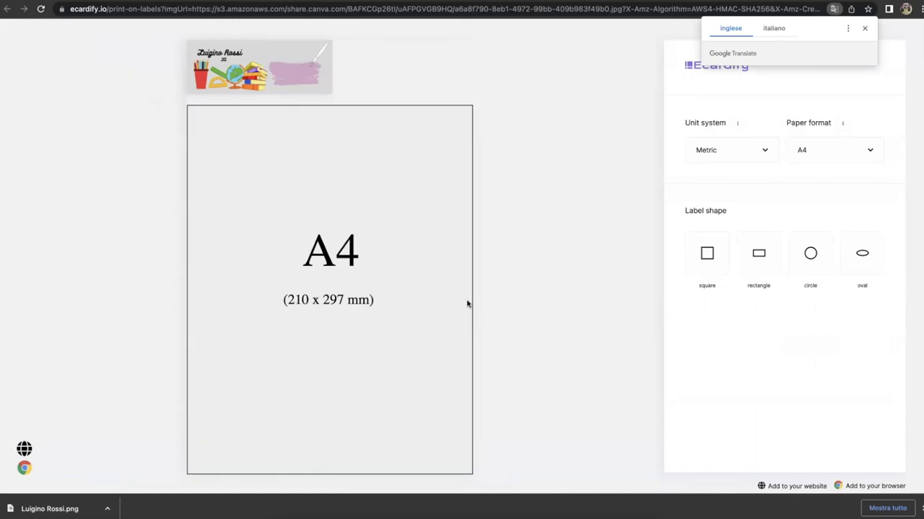
left_click(488, 297)
left_click(865, 29)
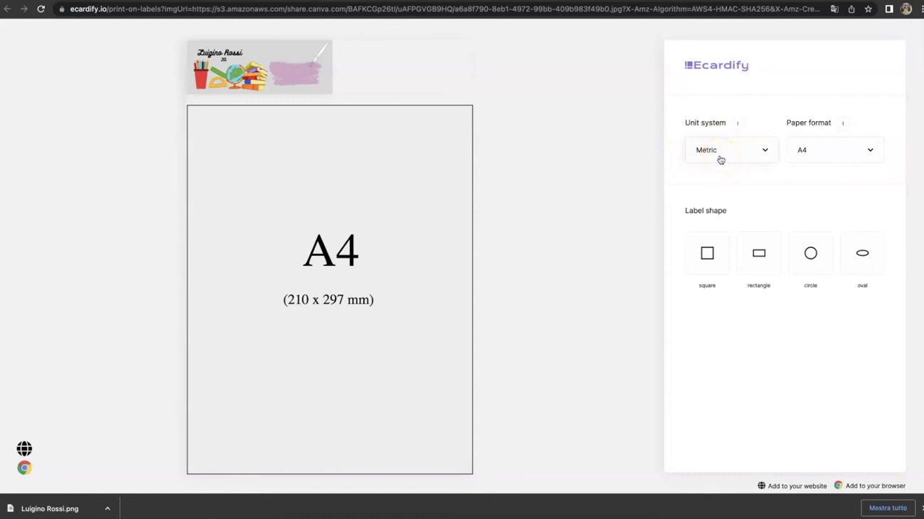
Choose rectangular 60x30 labels, then show the Label layout dropdown
left_click(830, 160)
left_click(763, 258)
scroll(763, 258, "down", 1)
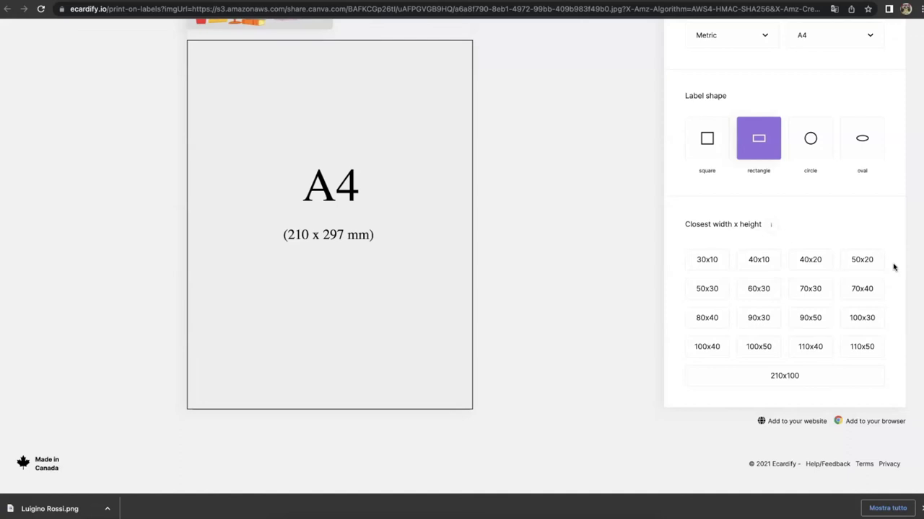
left_click(759, 292)
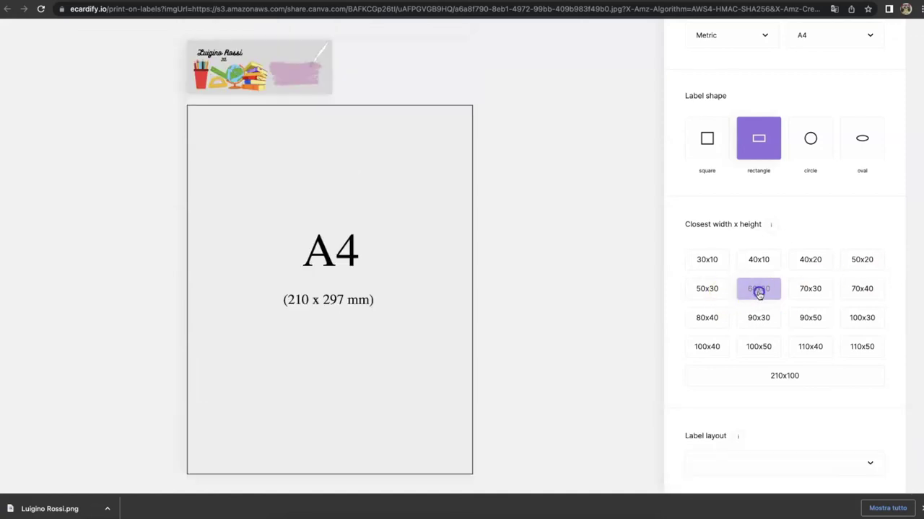
scroll(759, 292, "down", 3)
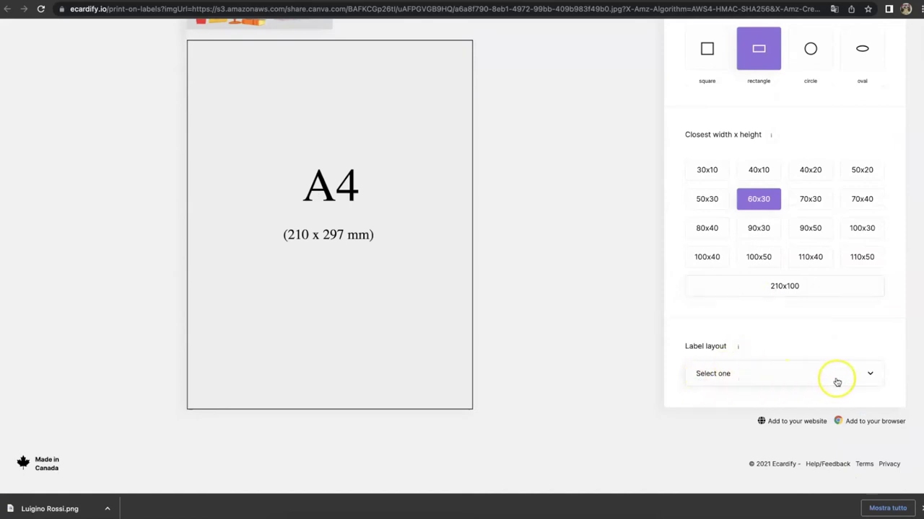
left_click(870, 376)
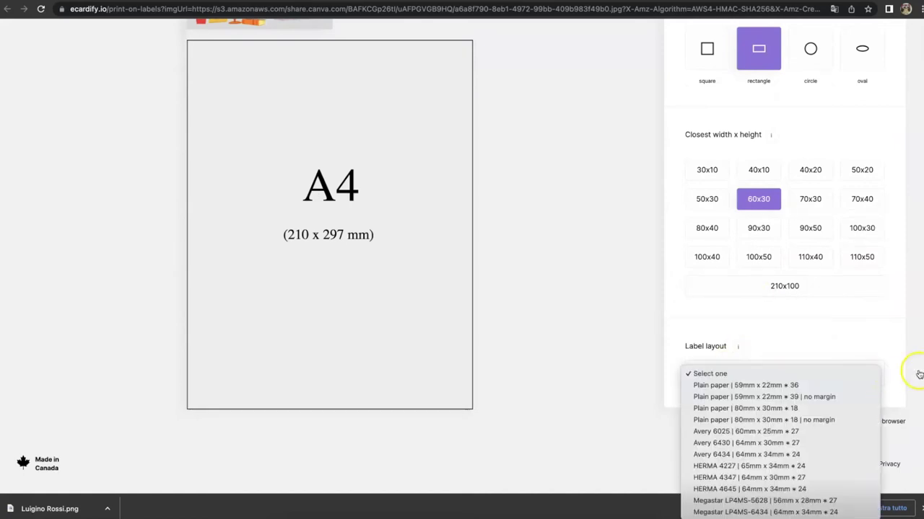